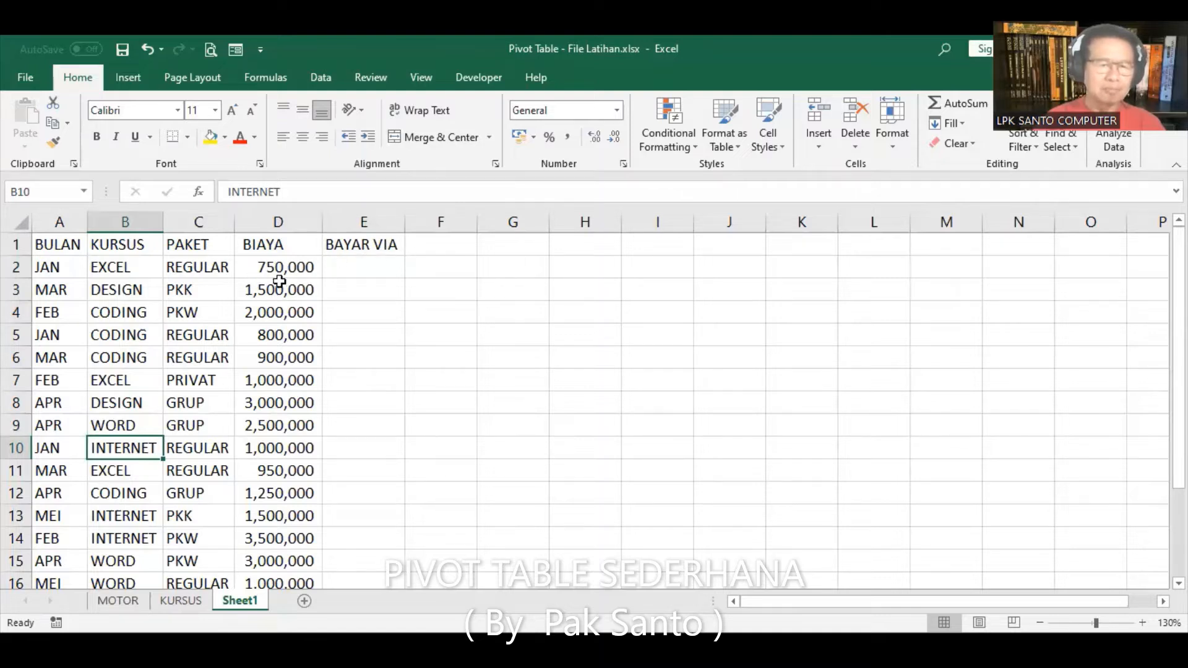
Step: Fill the BAYAR VIA column with CASH in E2, TRANSFER in E3 and CASH in E4
click(363, 265)
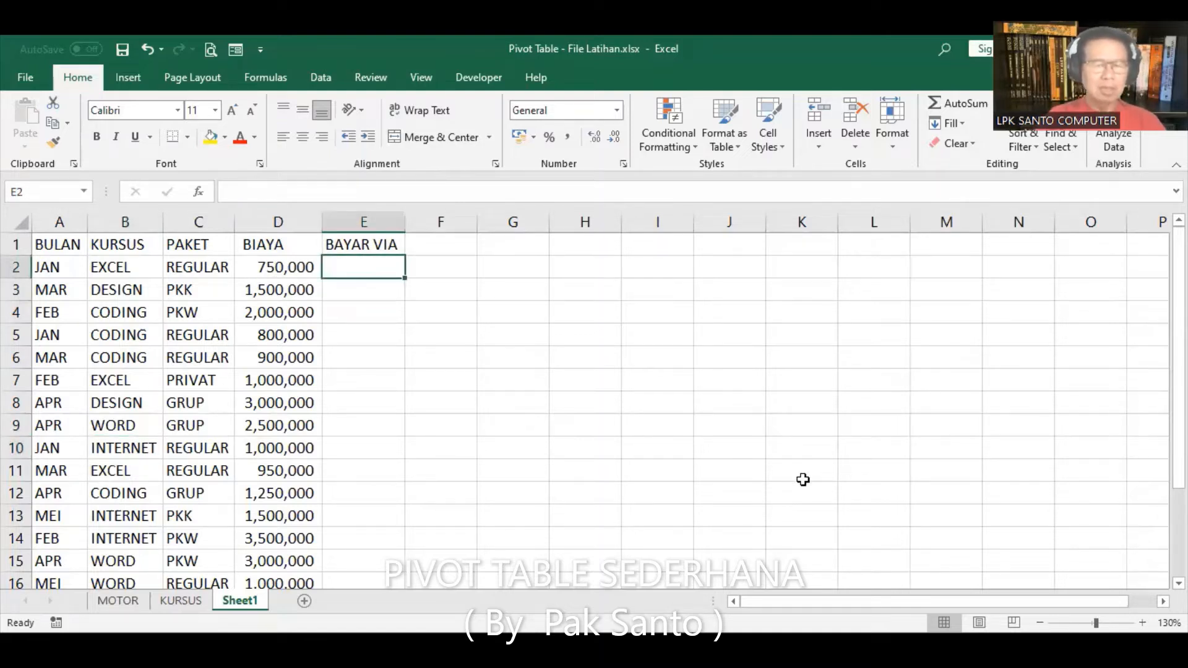
text(CASH)
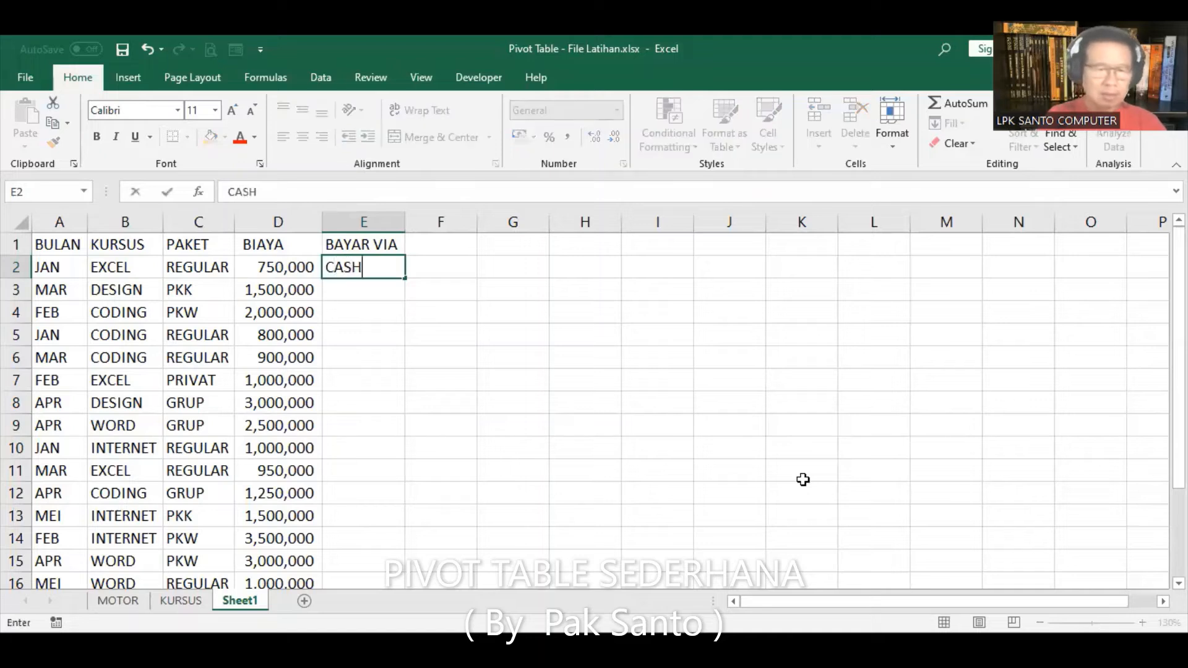
key(Return)
text(TRANSFER)
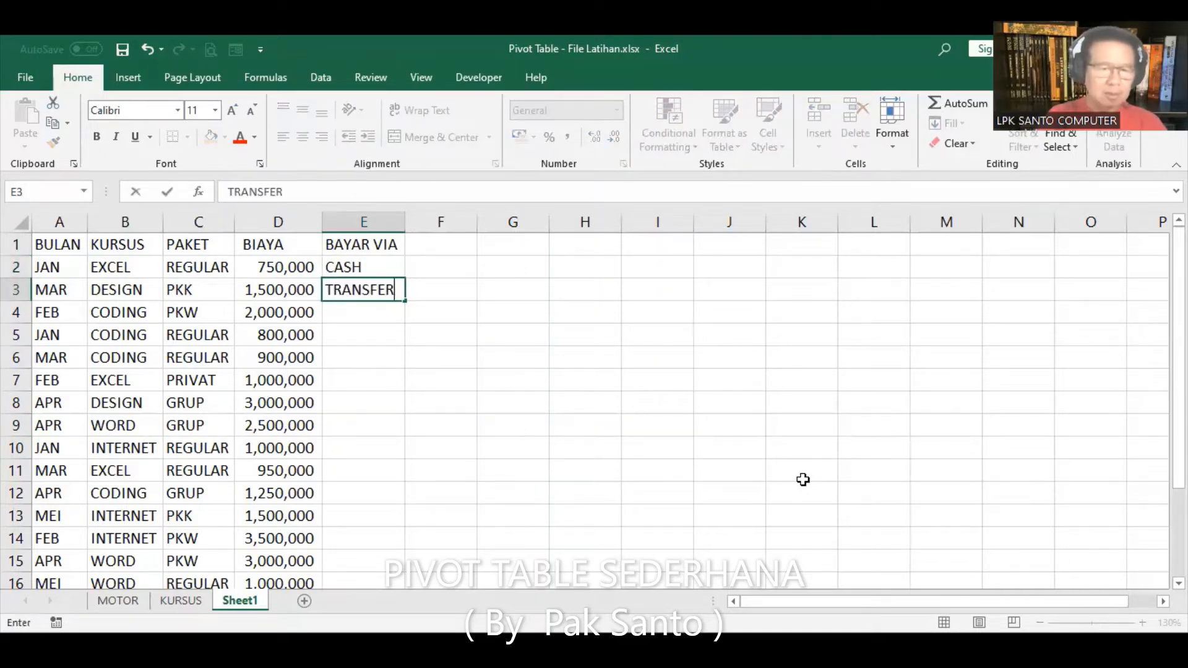
key(Return)
text(CASH)
key(Return)
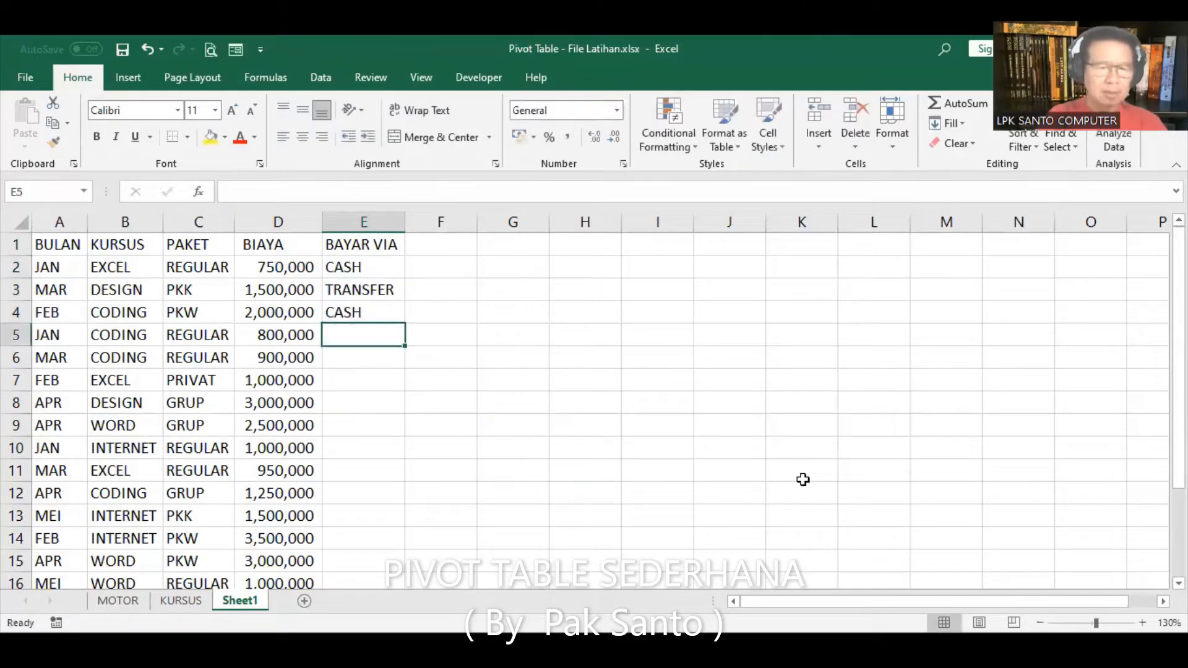
Step: Enter CASH as the payment method in cells E5 through E8
text(CASH)
key(Return)
text(CASH)
key(Return)
text(CASH)
key(Return)
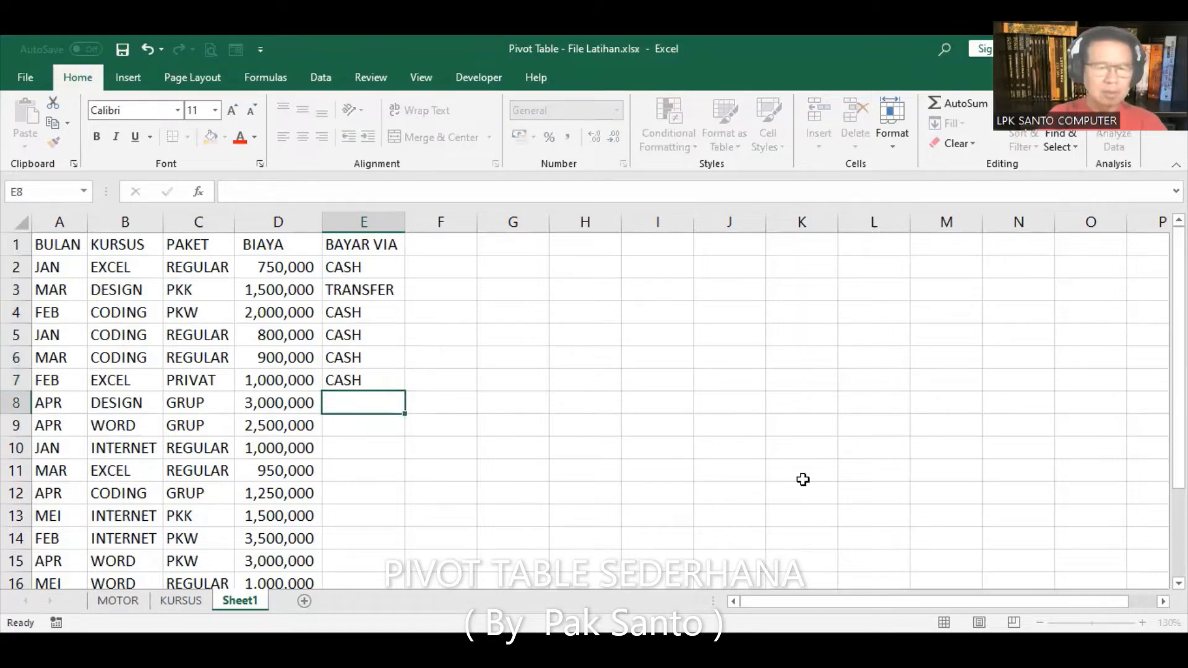
text(CASH)
key(Return)
Step: Enter TRANSFER as the payment method in cells E9 and E10
text(TRANSFER)
key(Return)
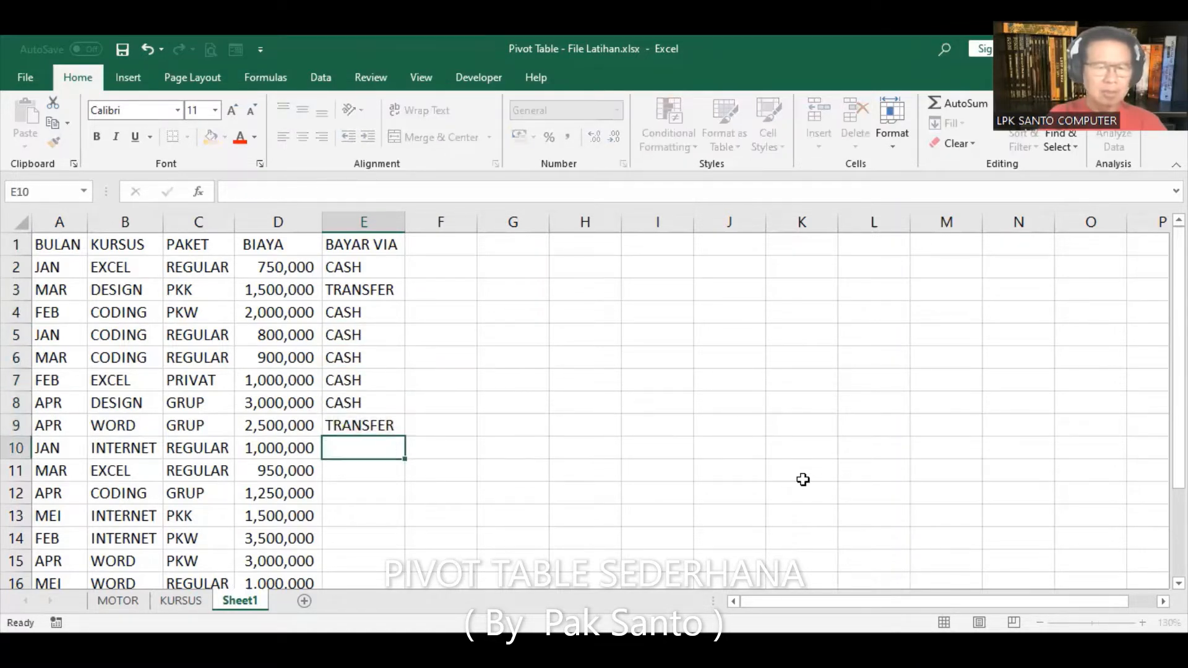
text(TRANSFER)
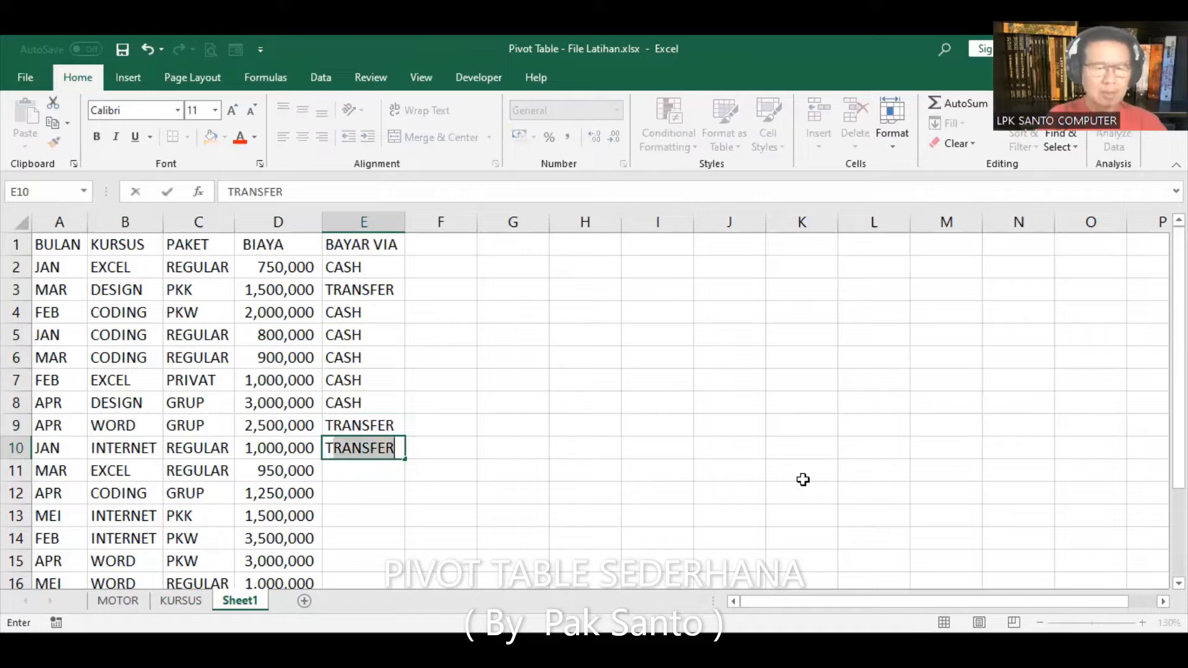
key(Return)
Step: Enter CASH as the payment method in cells E11 and E12
text(CASH)
key(Return)
text(DC)
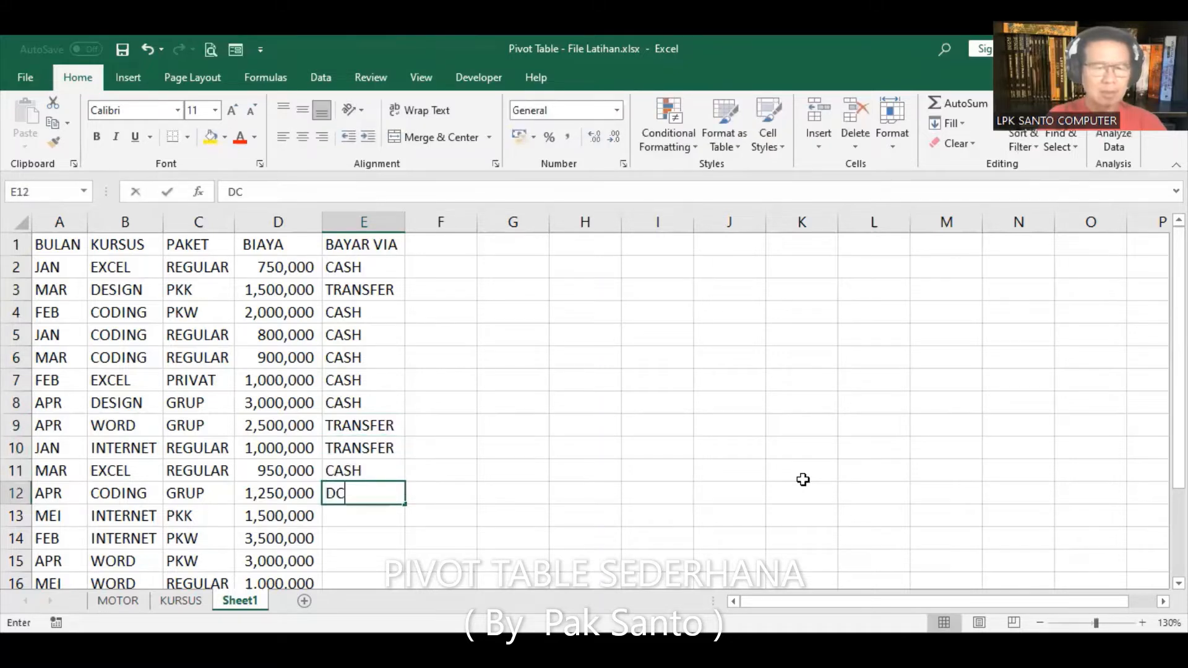
key(BackSpace)
key(BackSpace)
text(CASH)
key(Return)
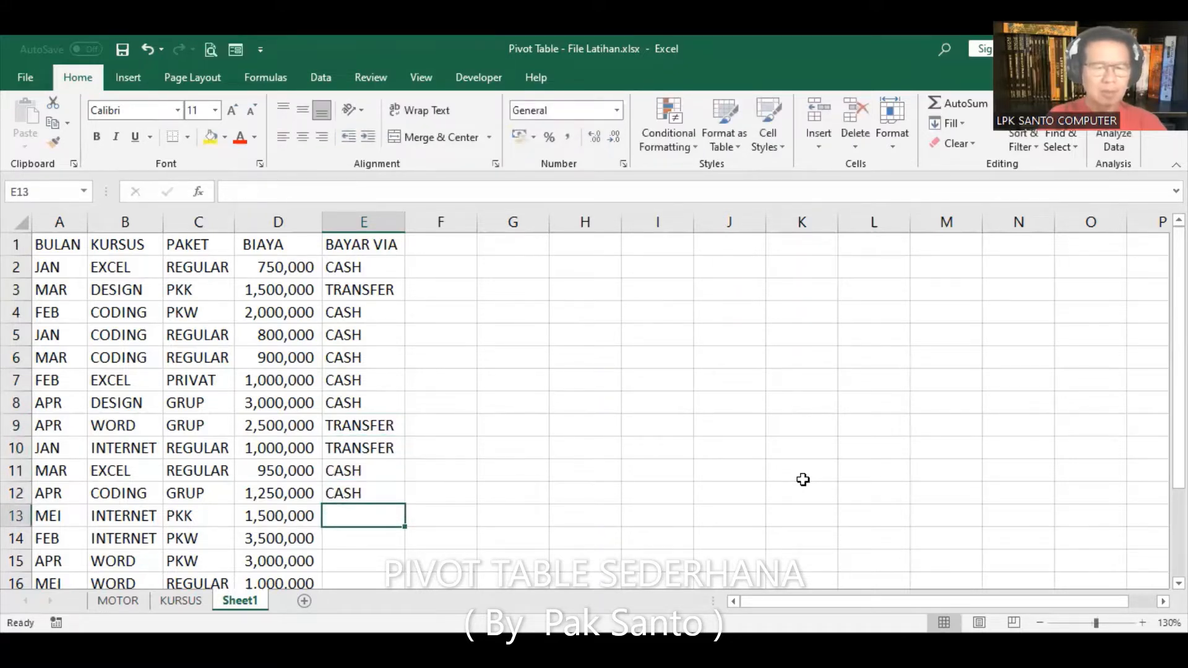
Step: Enter TRANSFER as the payment method in cells E13 through E17
text(TRANSFER)
key(Return)
text(TRANSFER)
key(Return)
text(TRANSFER)
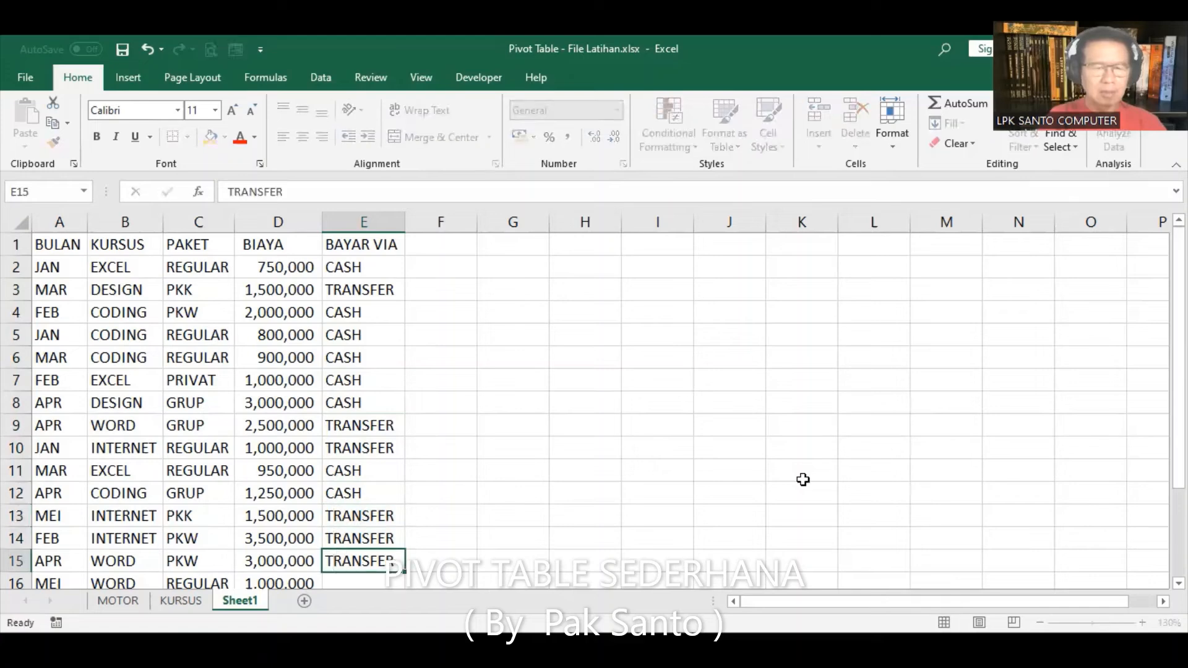
key(Return)
text(T)
key(Return)
text(TRANSFER)
key(Return)
Step: Complete the BAYAR VIA column by entering CASH in cells E18 through E20
text(CASH)
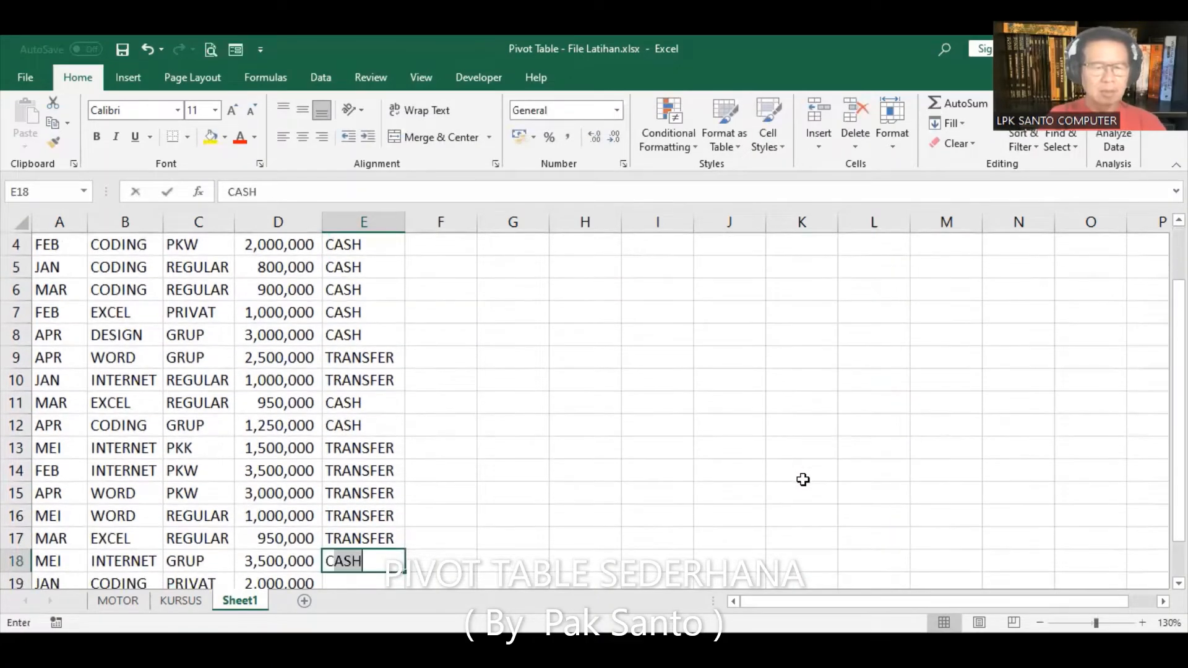
key(Return)
text(CASH)
key(Return)
text(CASH)
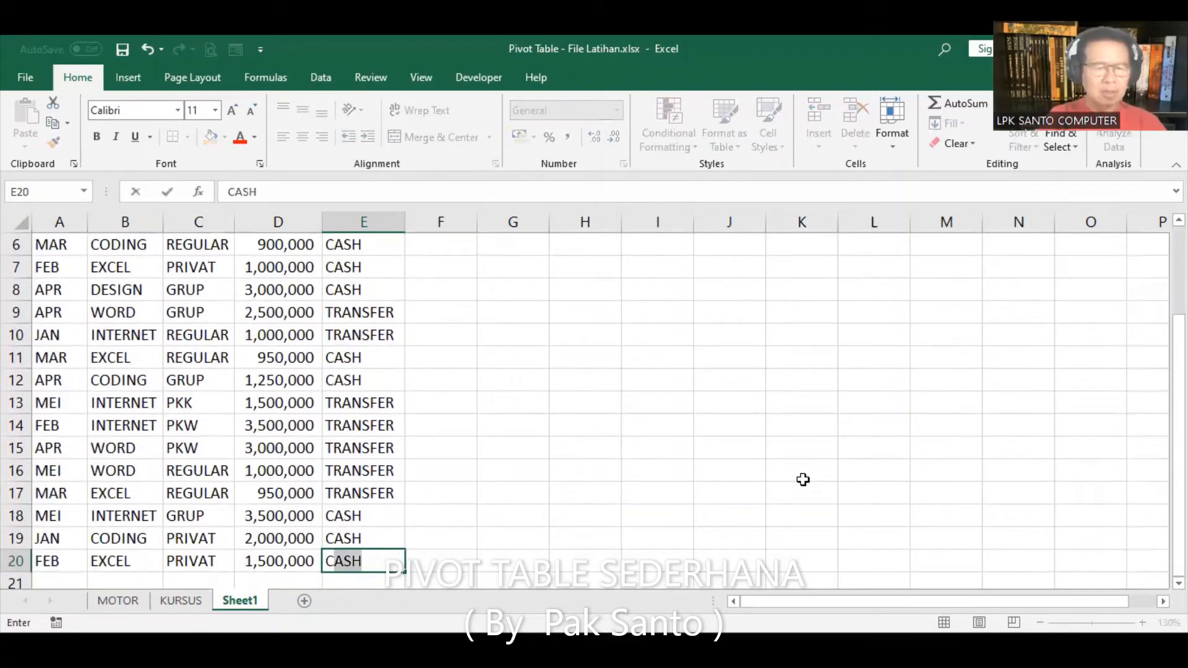
key(Return)
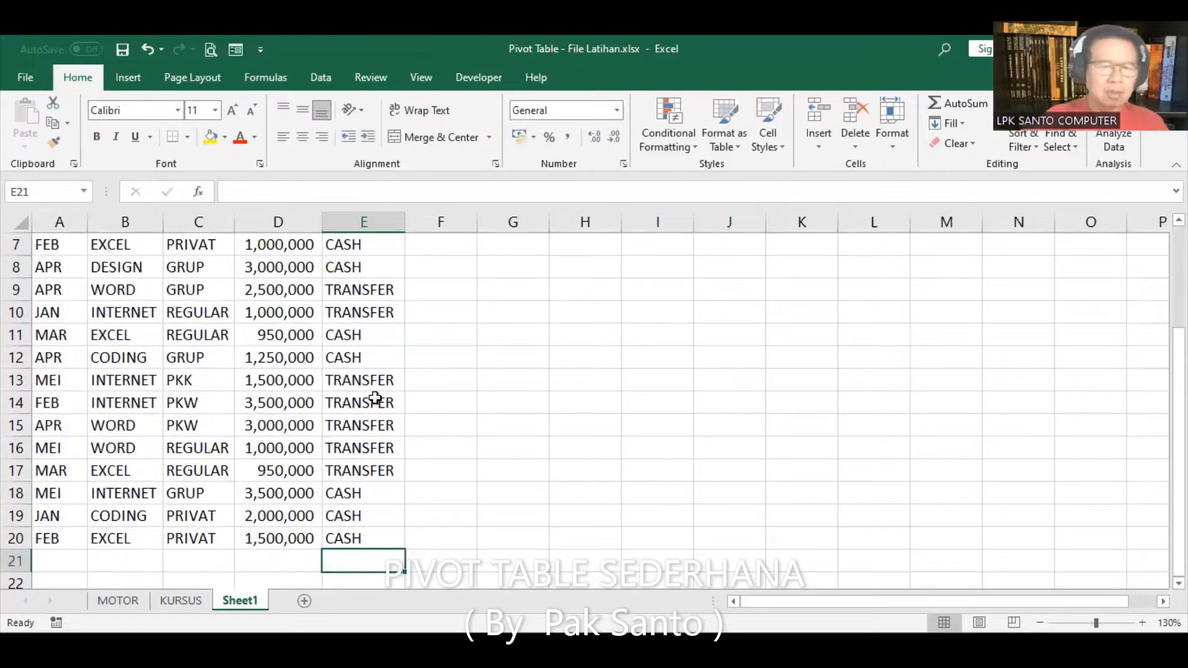
scroll(373, 394, up, 2)
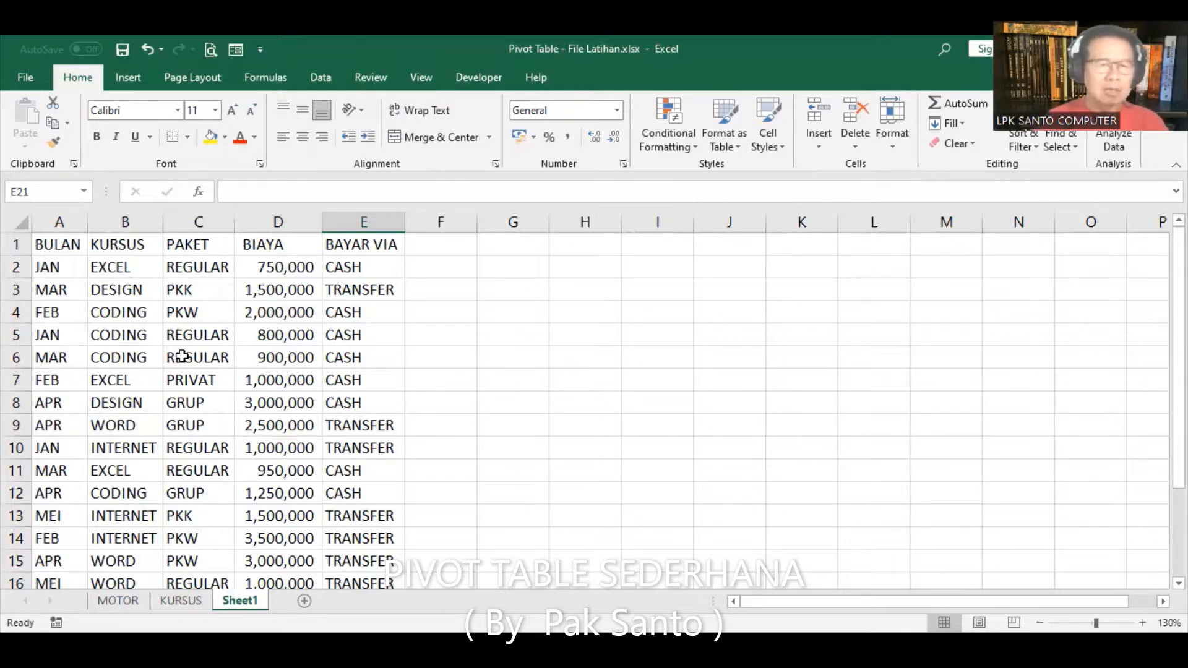
scroll(180, 313, down, 5)
scroll(188, 316, up, 5)
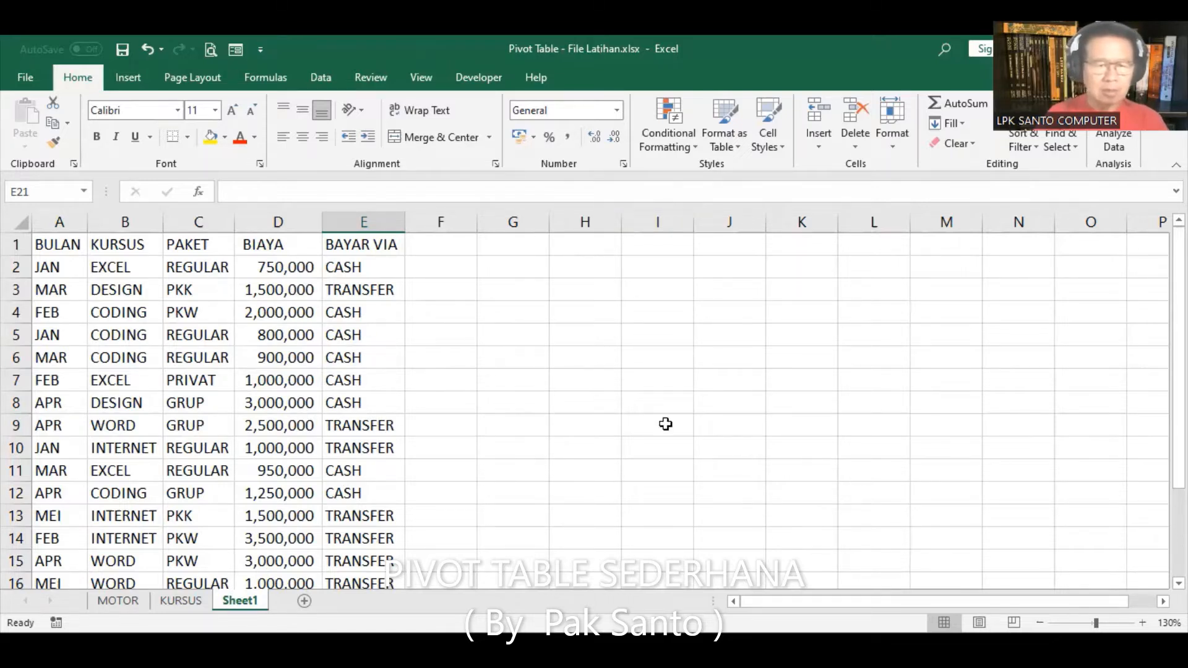
click(506, 246)
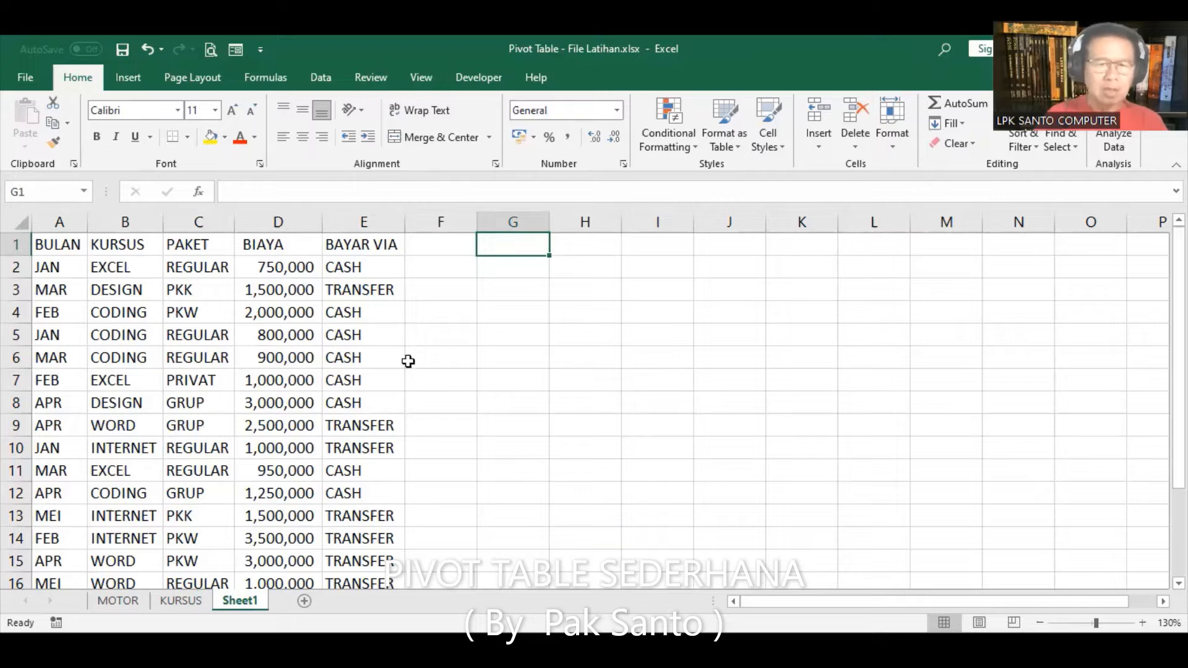
click(129, 79)
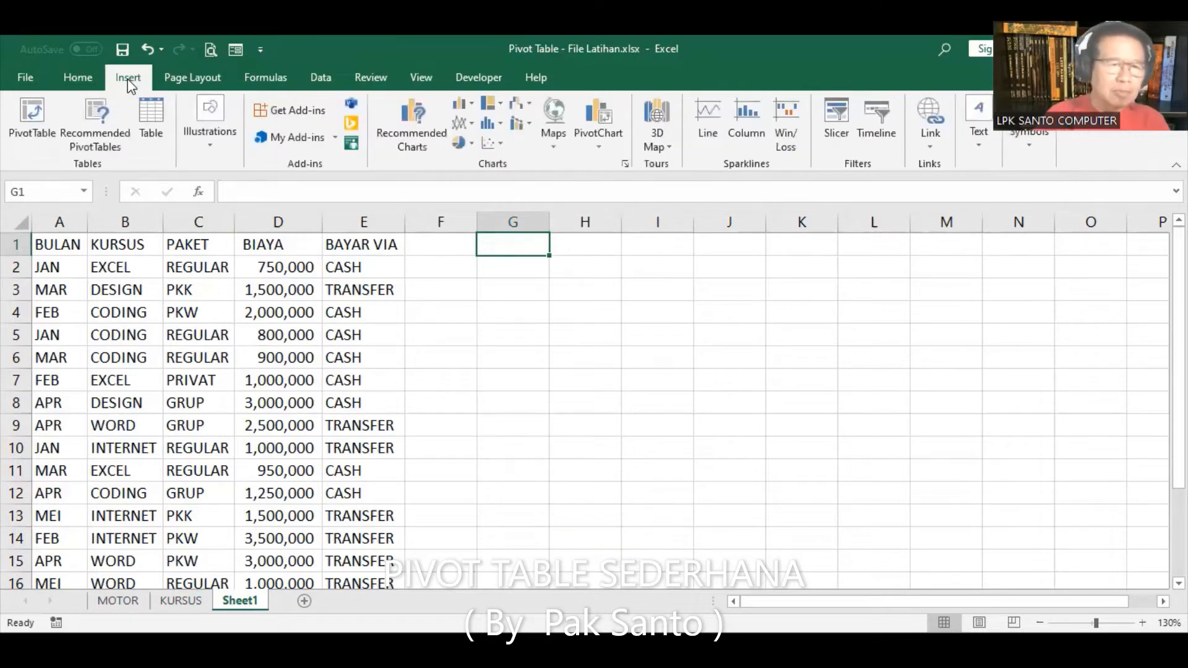
click(36, 111)
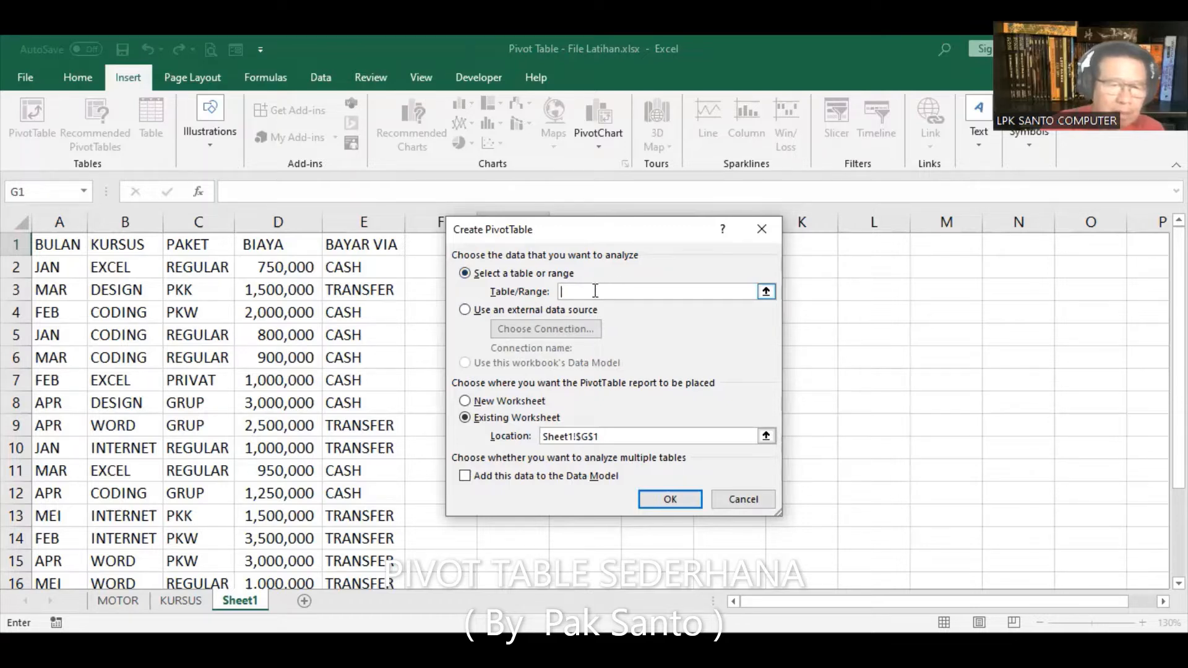
click(150, 360)
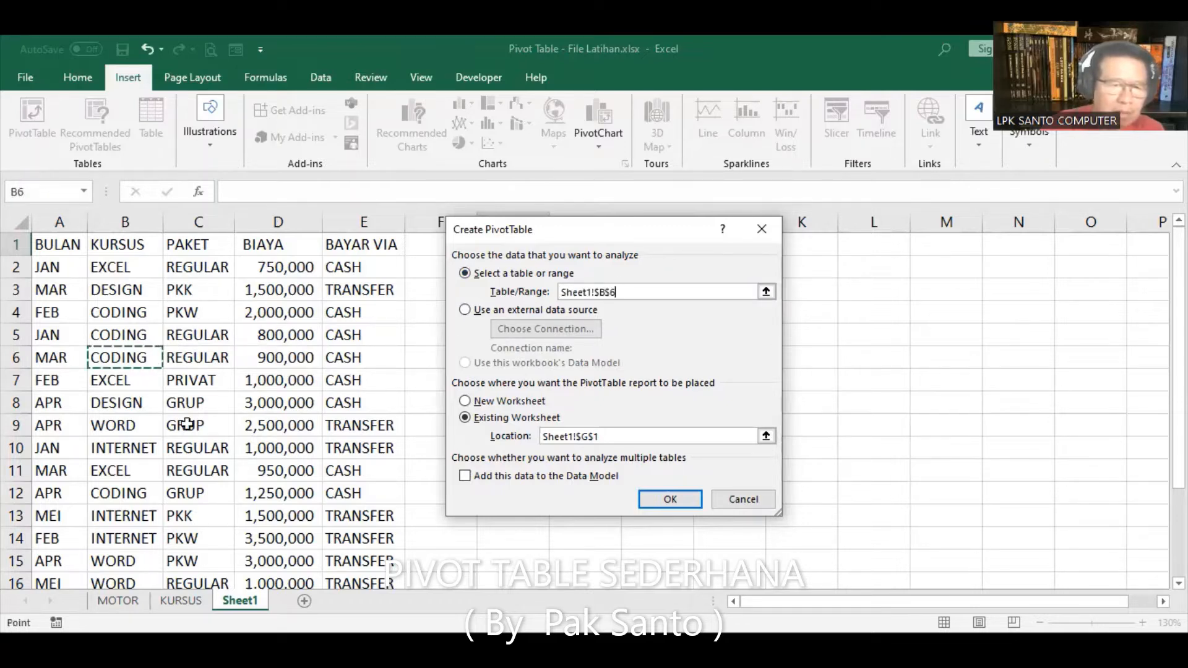
click(225, 495)
click(172, 345)
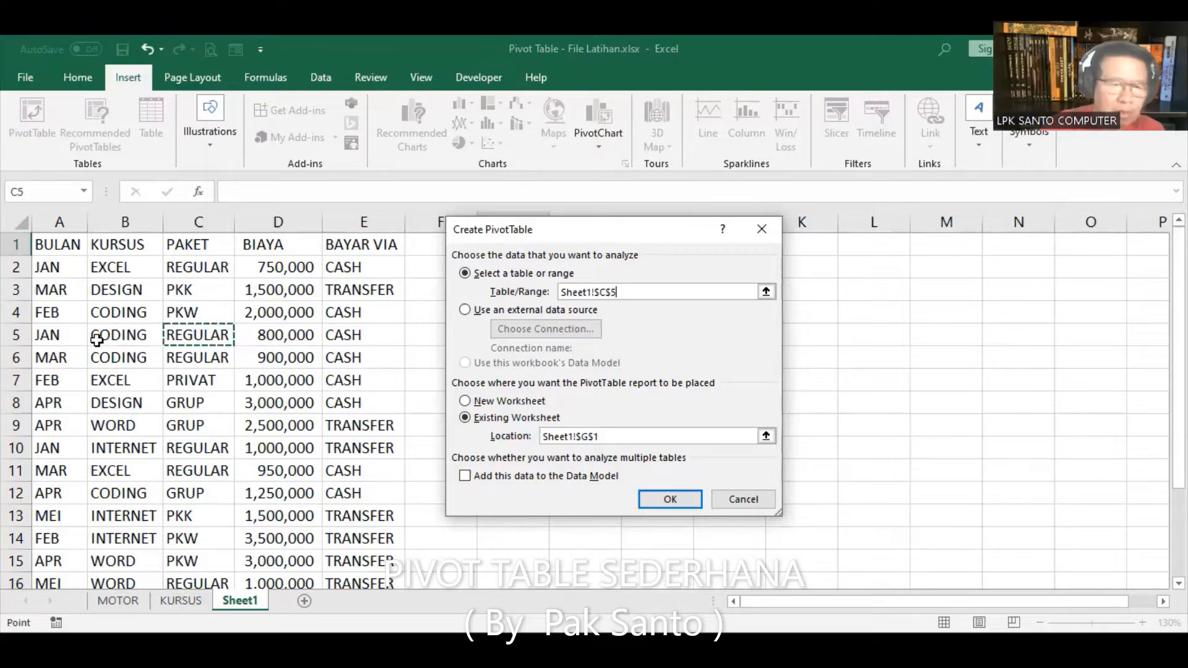
click(96, 339)
click(124, 408)
click(127, 425)
click(249, 399)
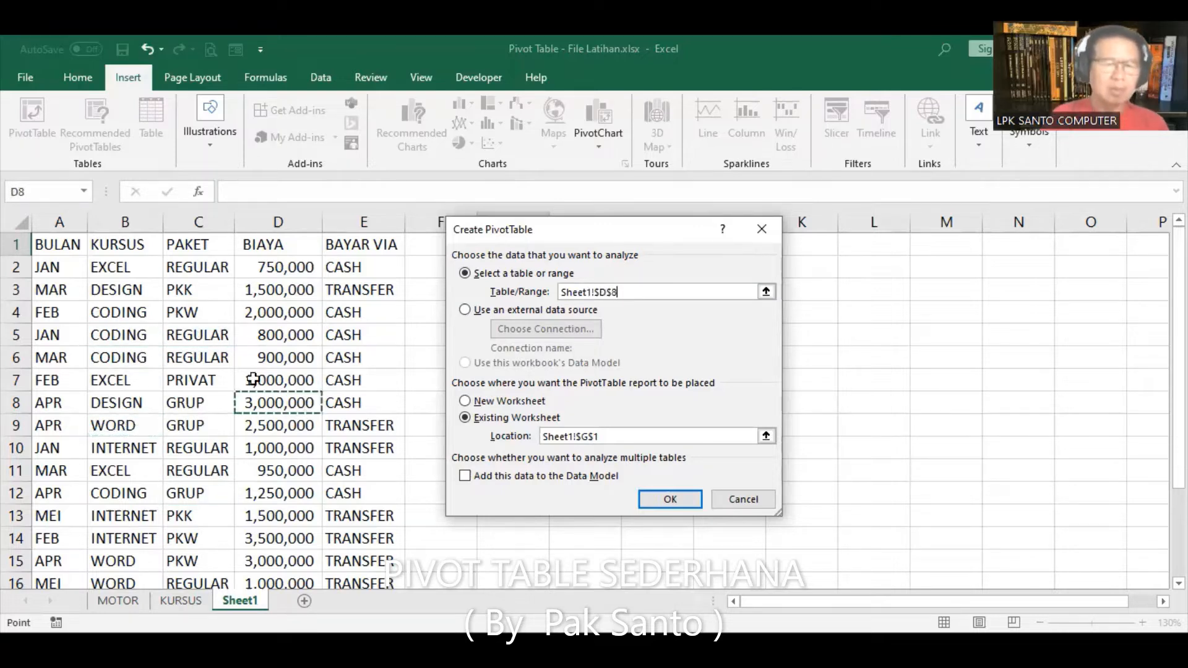
click(275, 339)
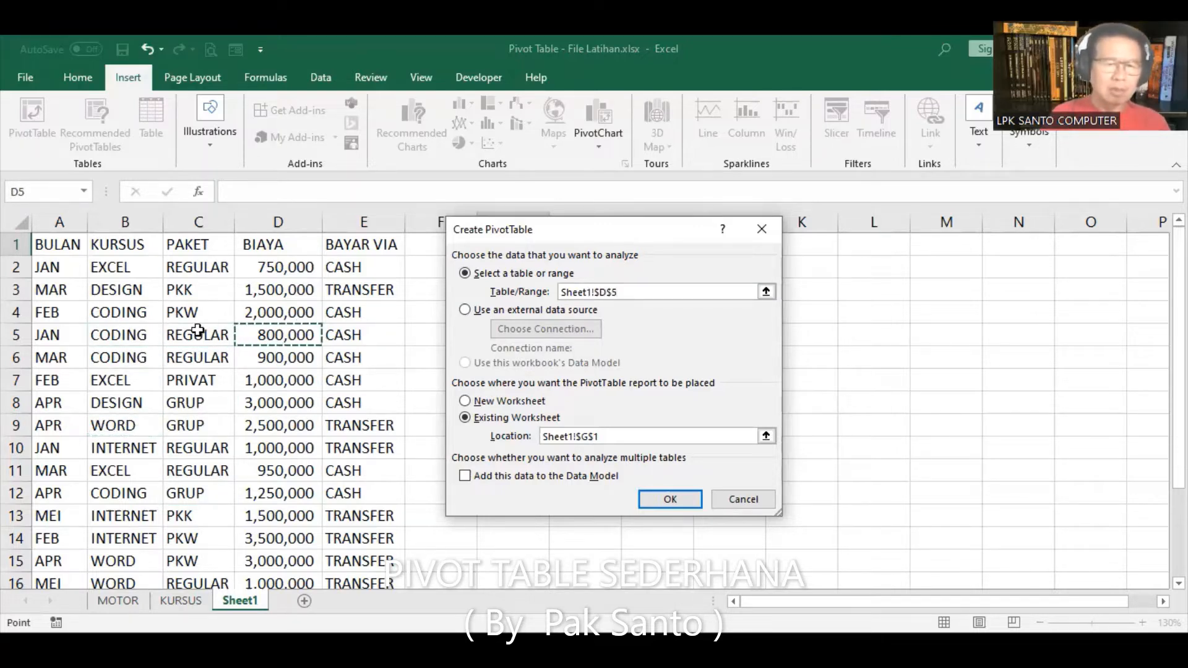
click(121, 333)
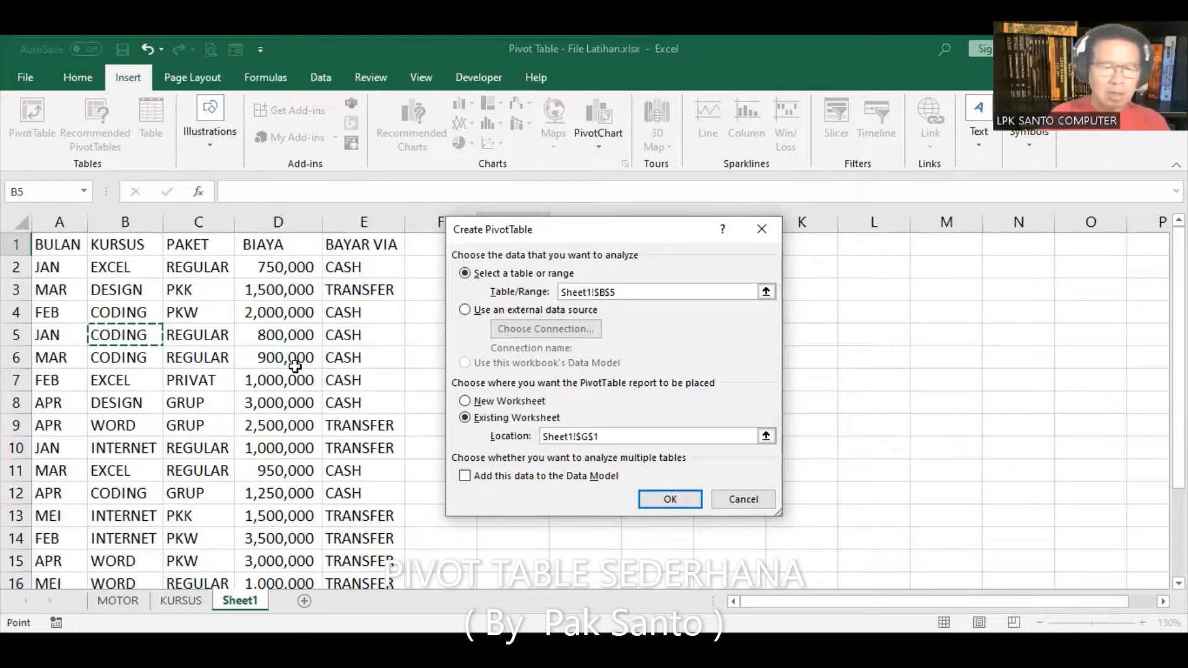
click(197, 448)
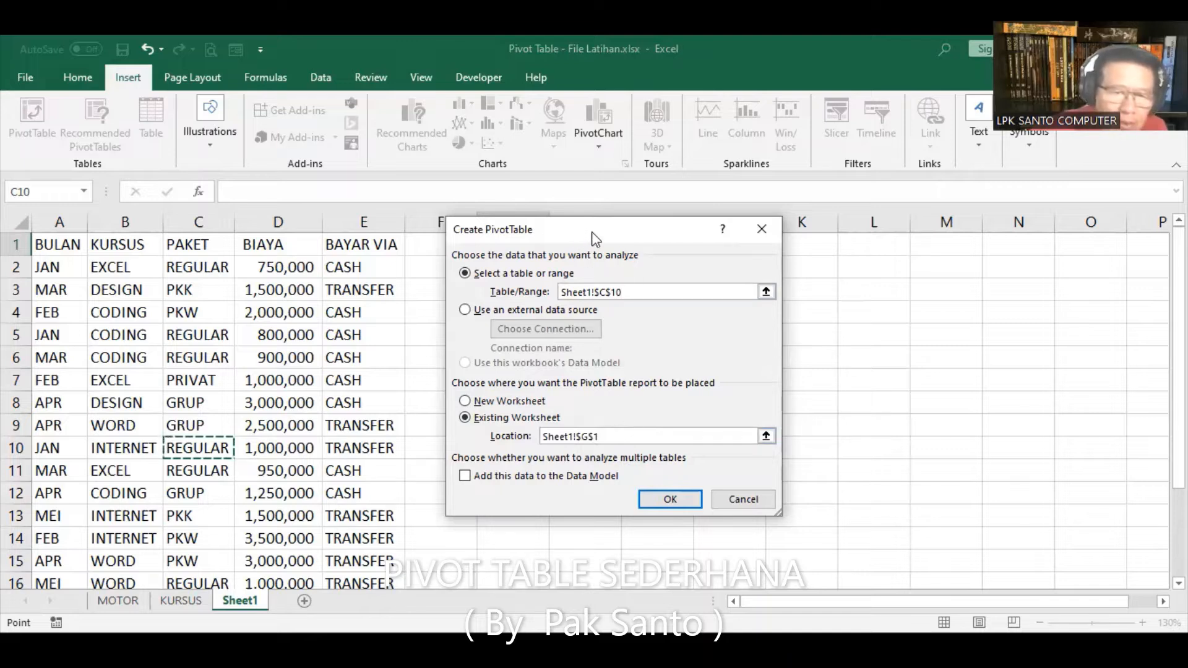
drag(591, 231, 869, 274)
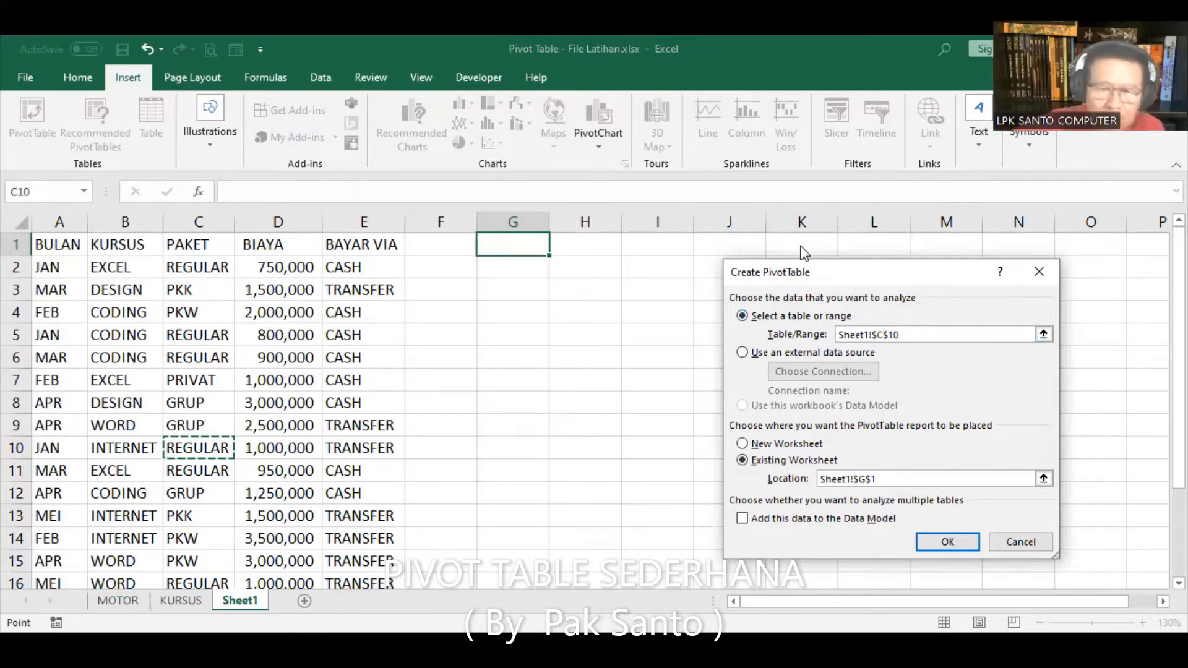
drag(804, 271, 696, 122)
click(839, 391)
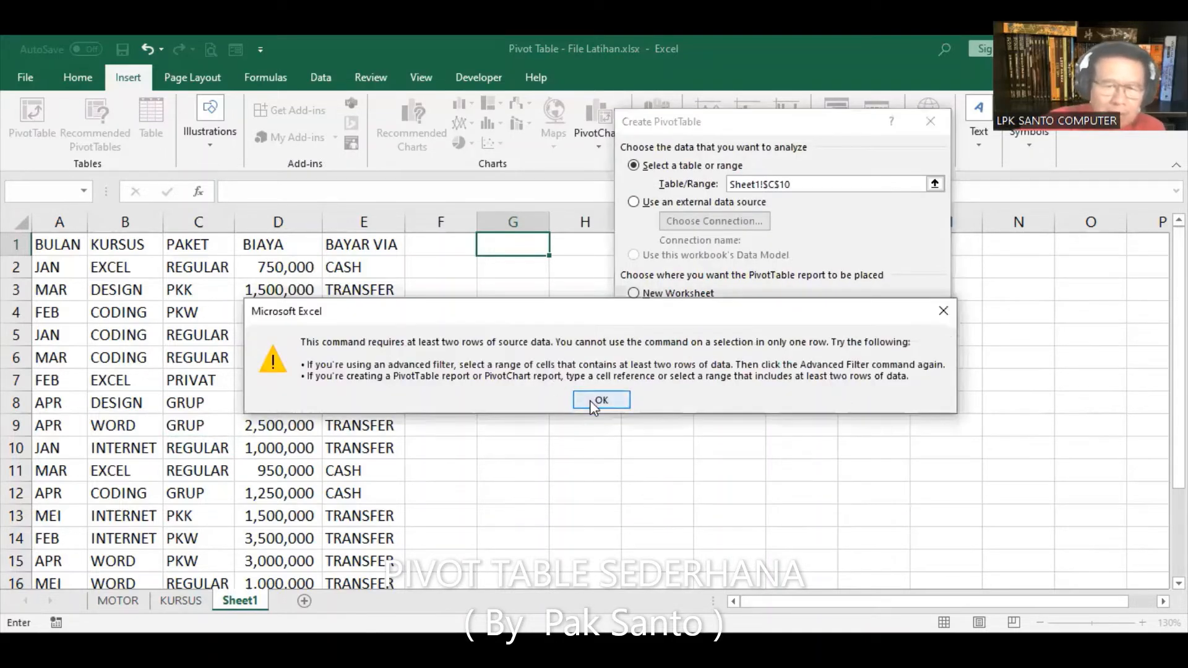
click(589, 399)
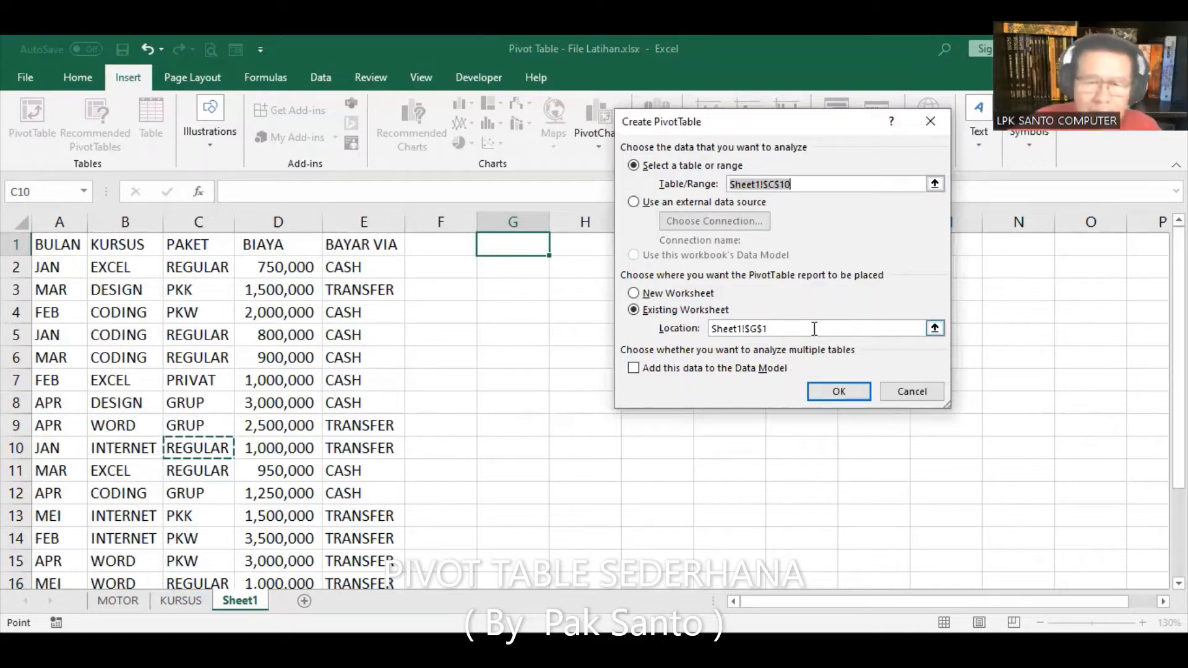
drag(814, 329, 611, 332)
key(BackSpace)
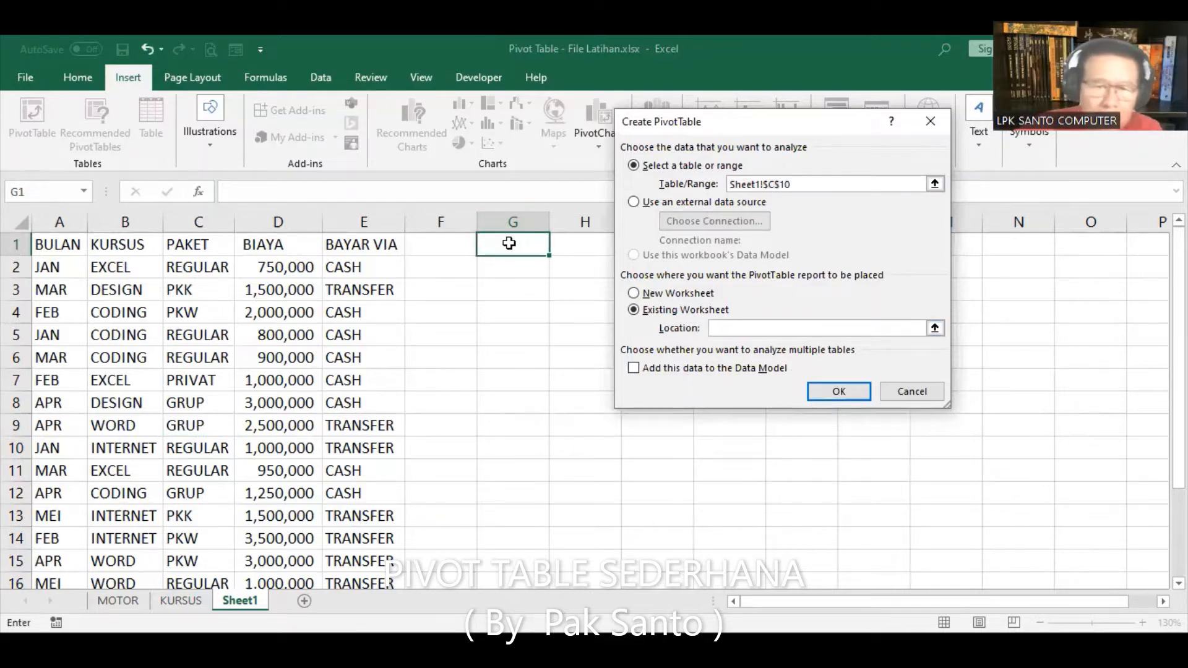
click(509, 242)
click(838, 392)
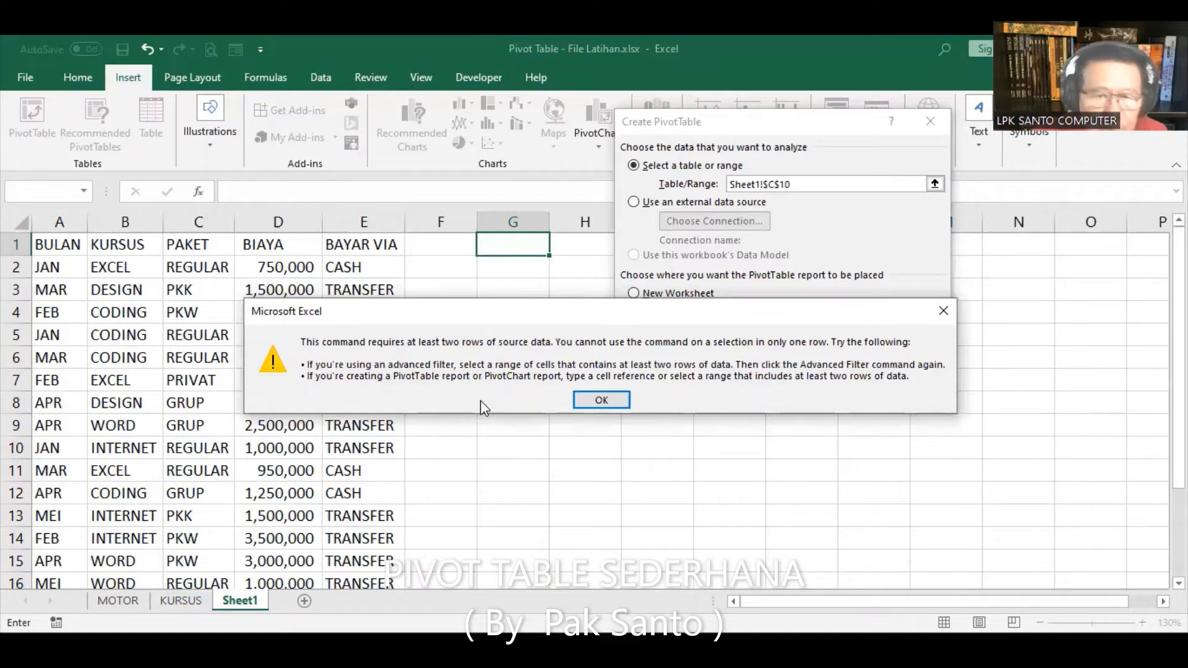
click(611, 401)
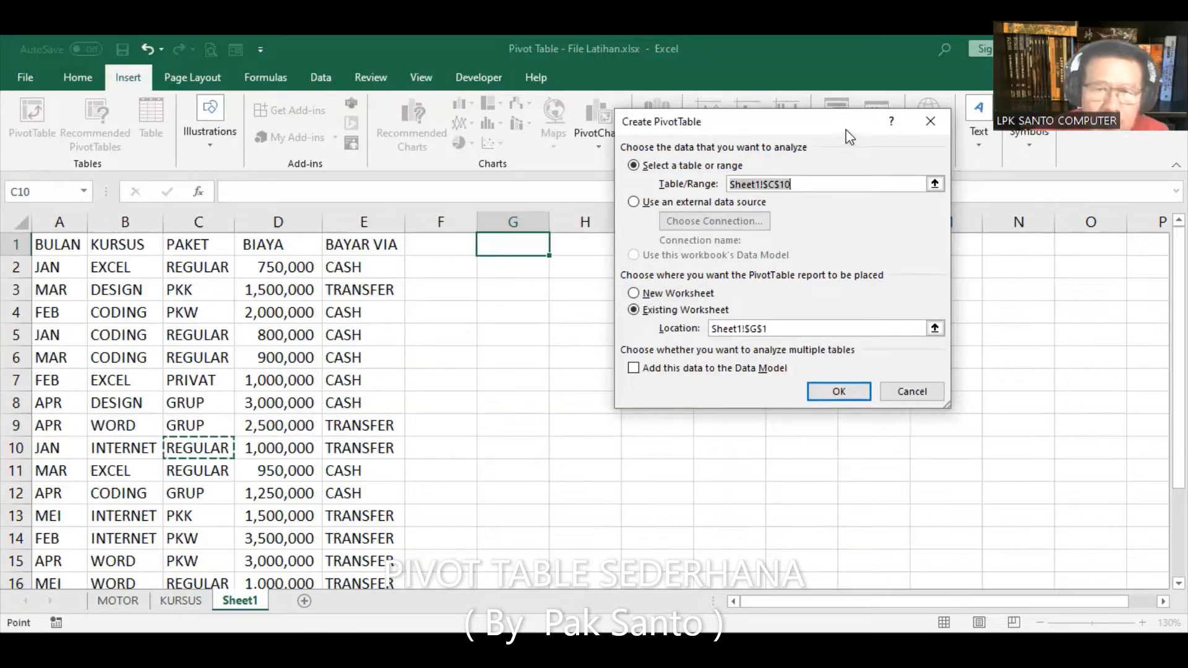
click(925, 391)
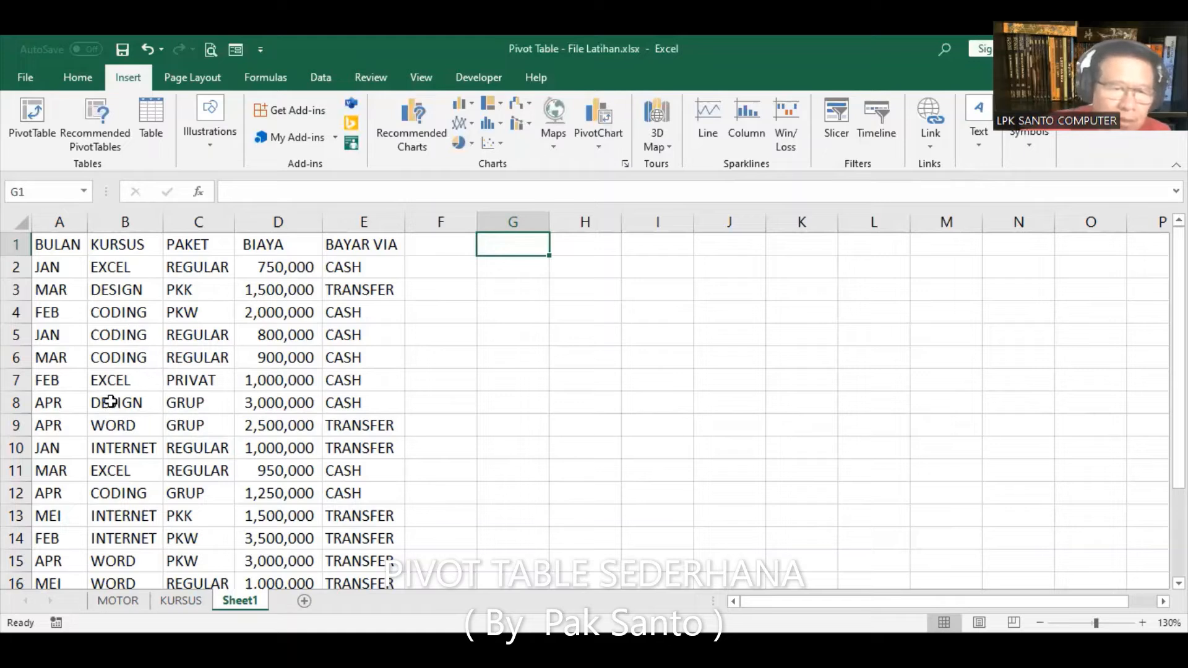
Step: Create a PivotTable from the data range Sheet1!$A$1:$E$20, placed in the existing worksheet at cell G1
click(146, 396)
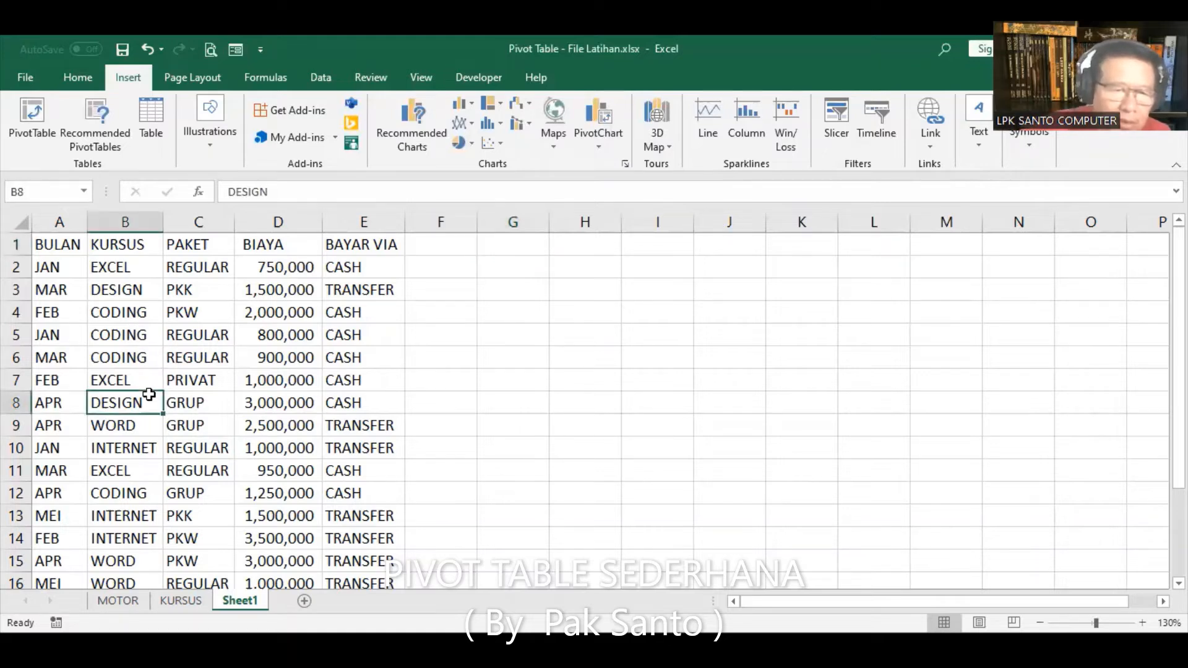
click(35, 107)
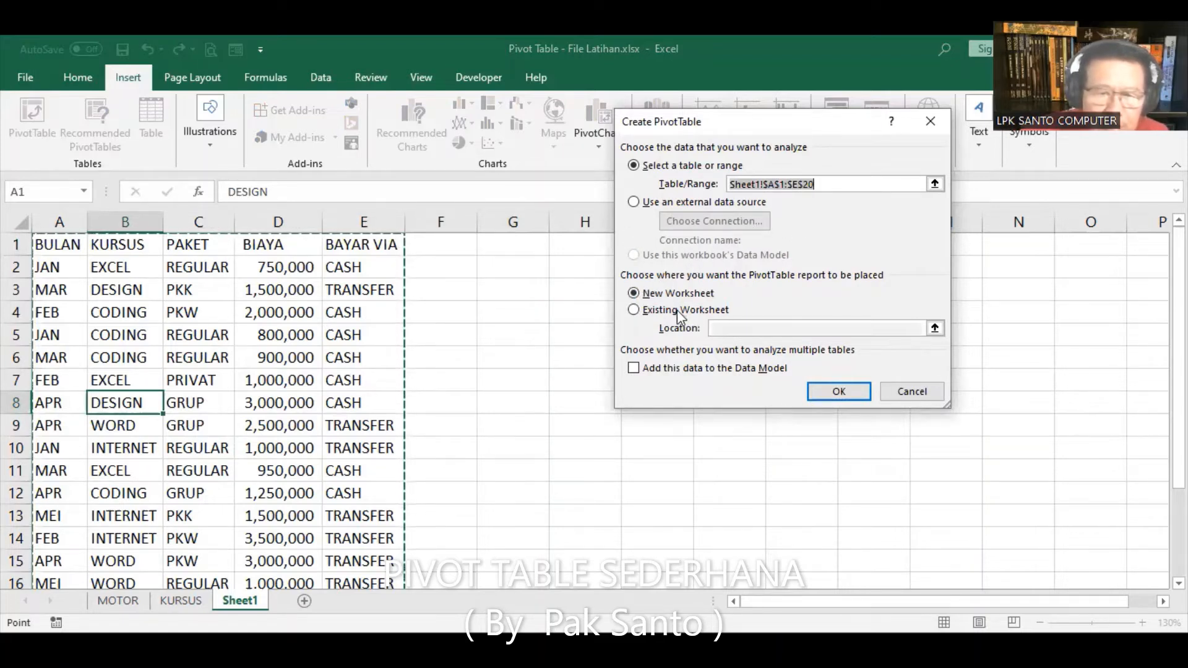
click(711, 311)
click(758, 327)
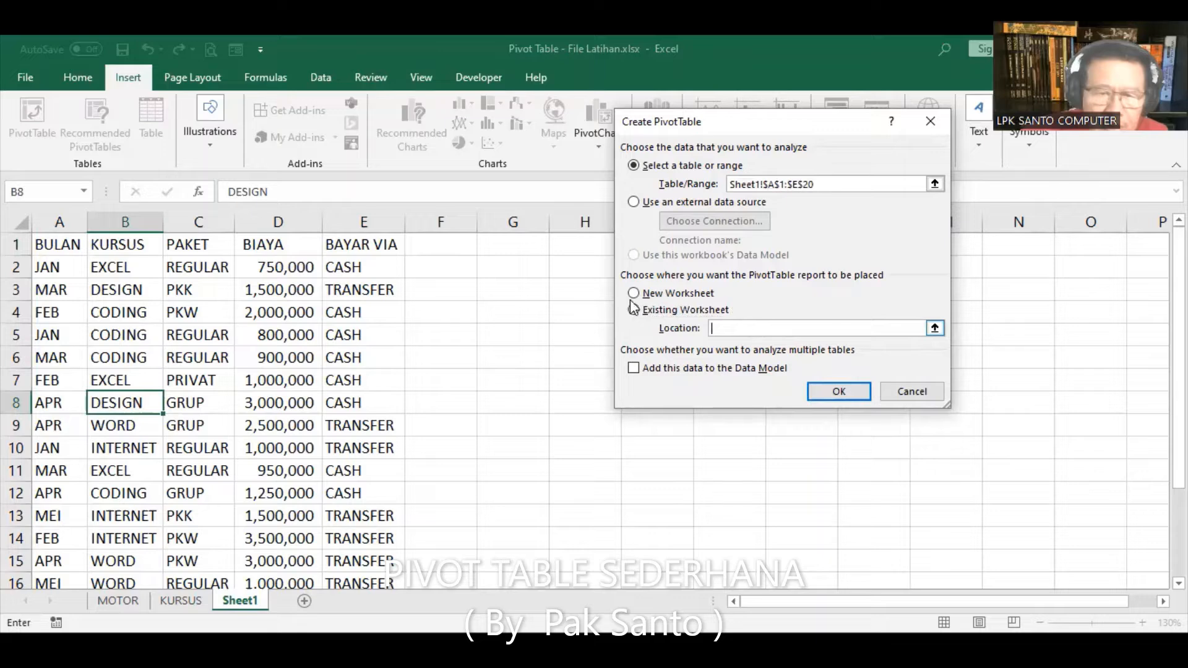
click(522, 245)
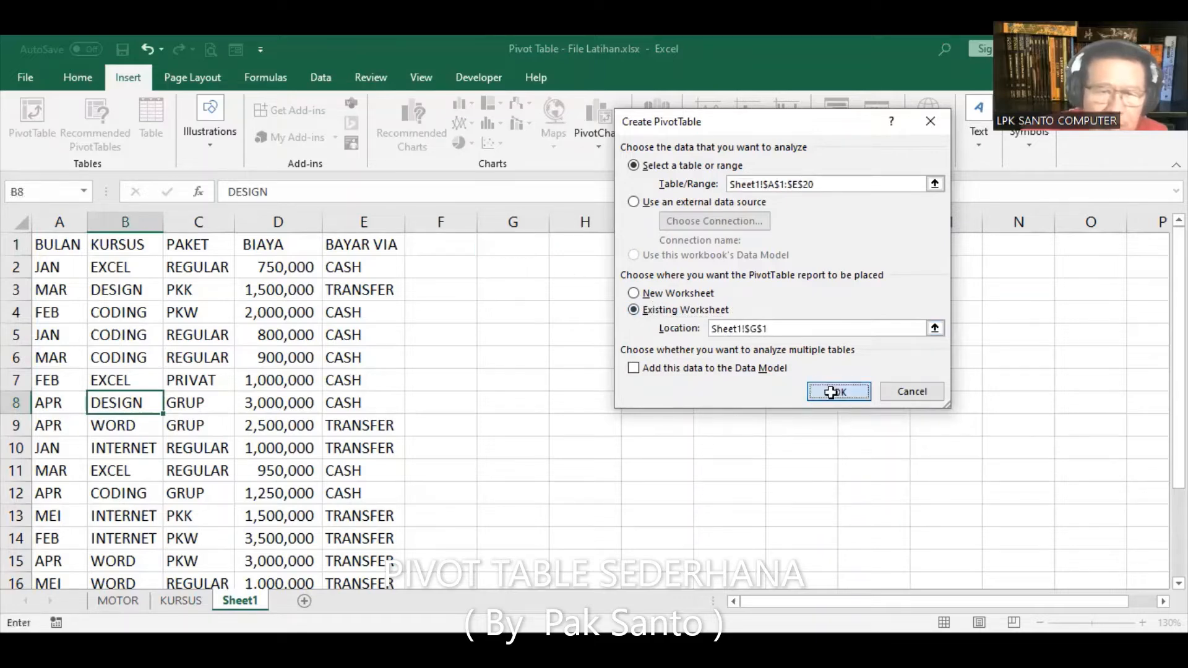
click(829, 393)
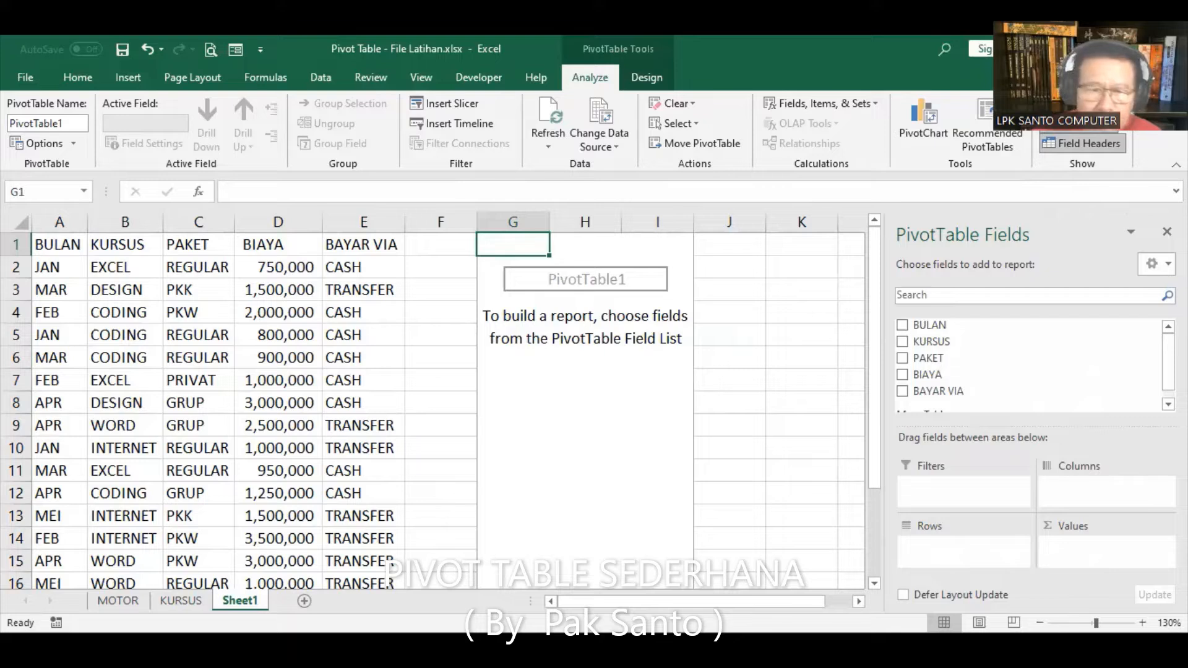
Step: Remove the empty PivotTable by deleting columns G through I
click(685, 387)
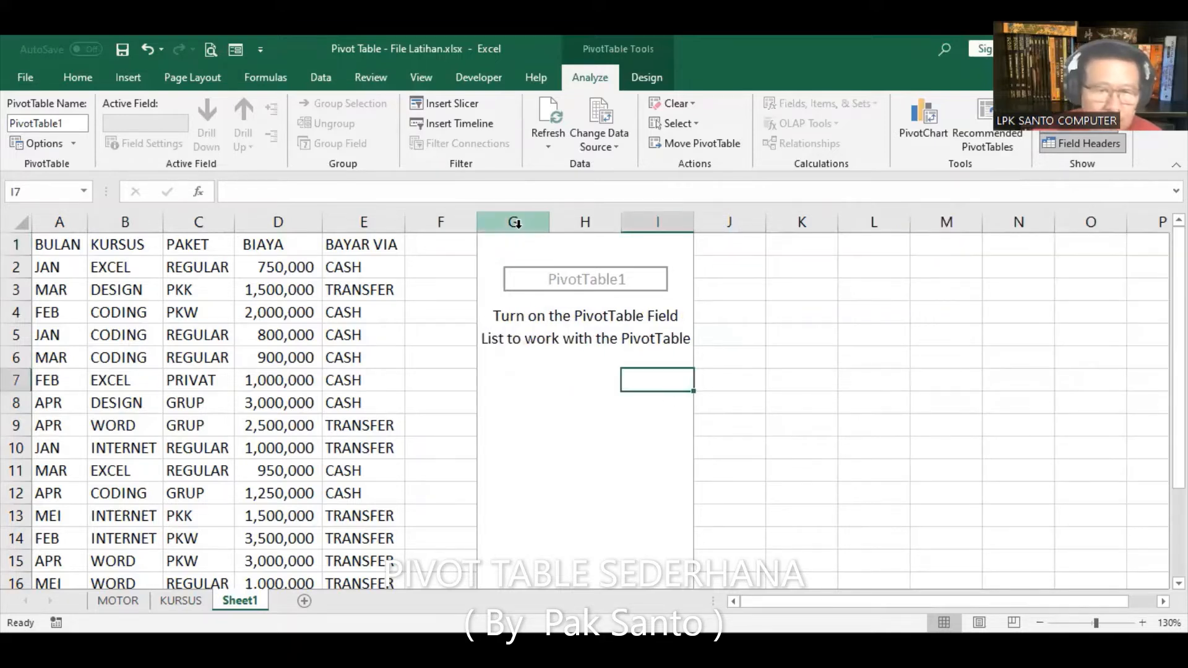
key(Delete)
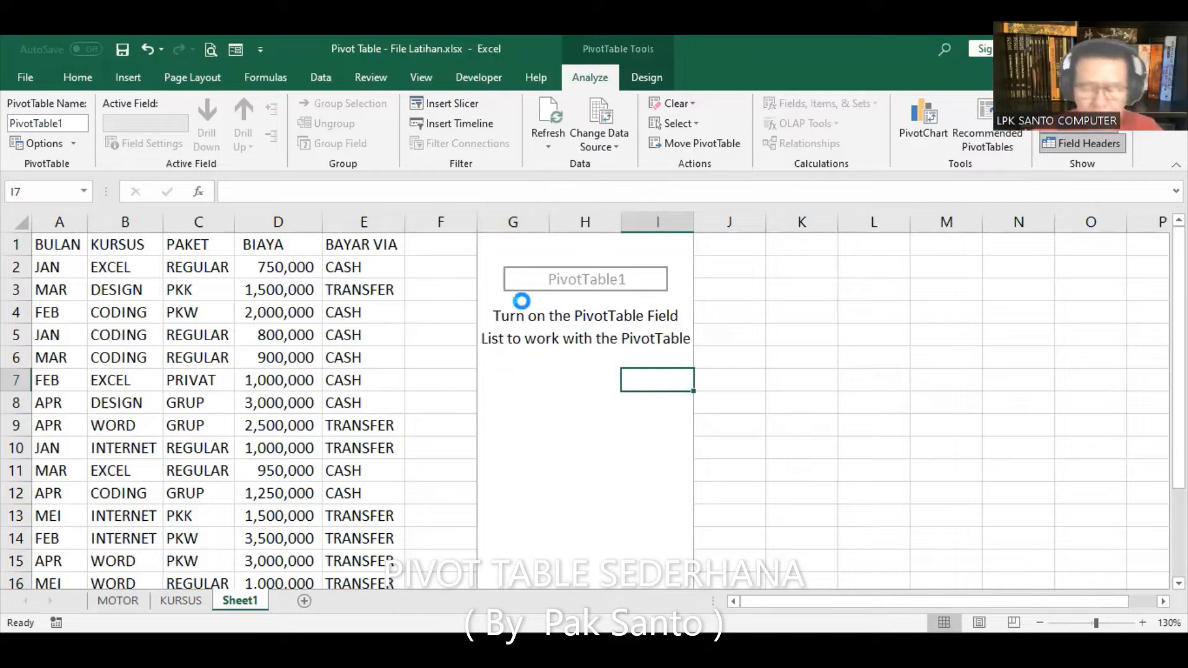
click(600, 392)
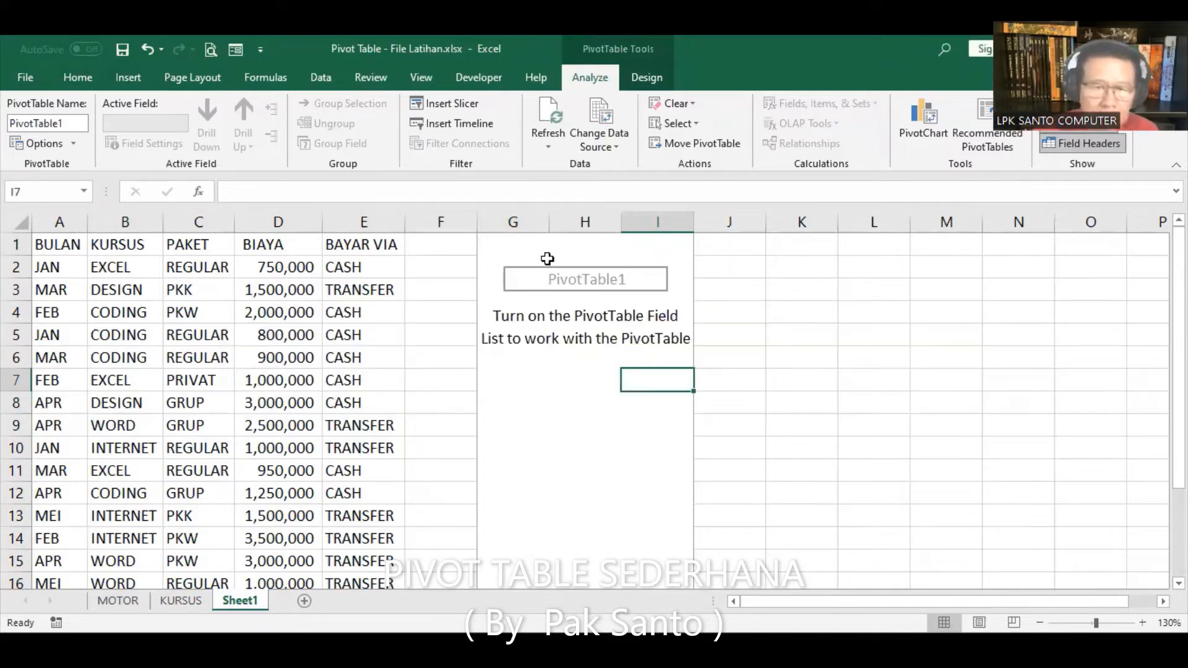
click(529, 222)
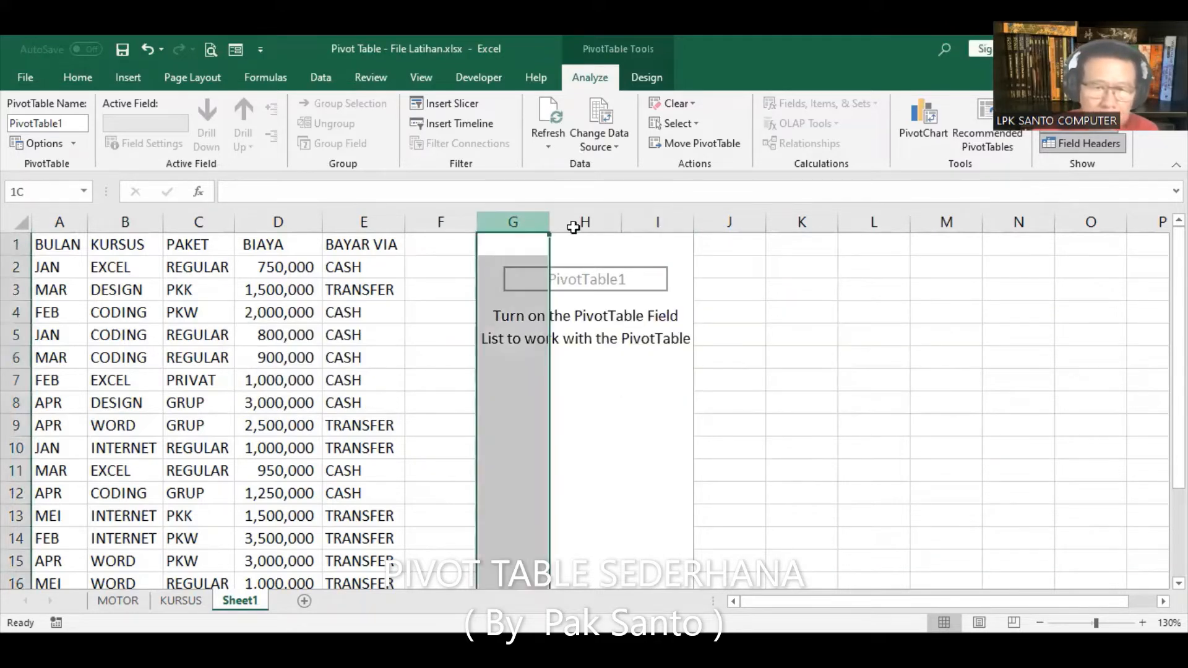
drag(647, 229, 647, 225)
right_click(647, 225)
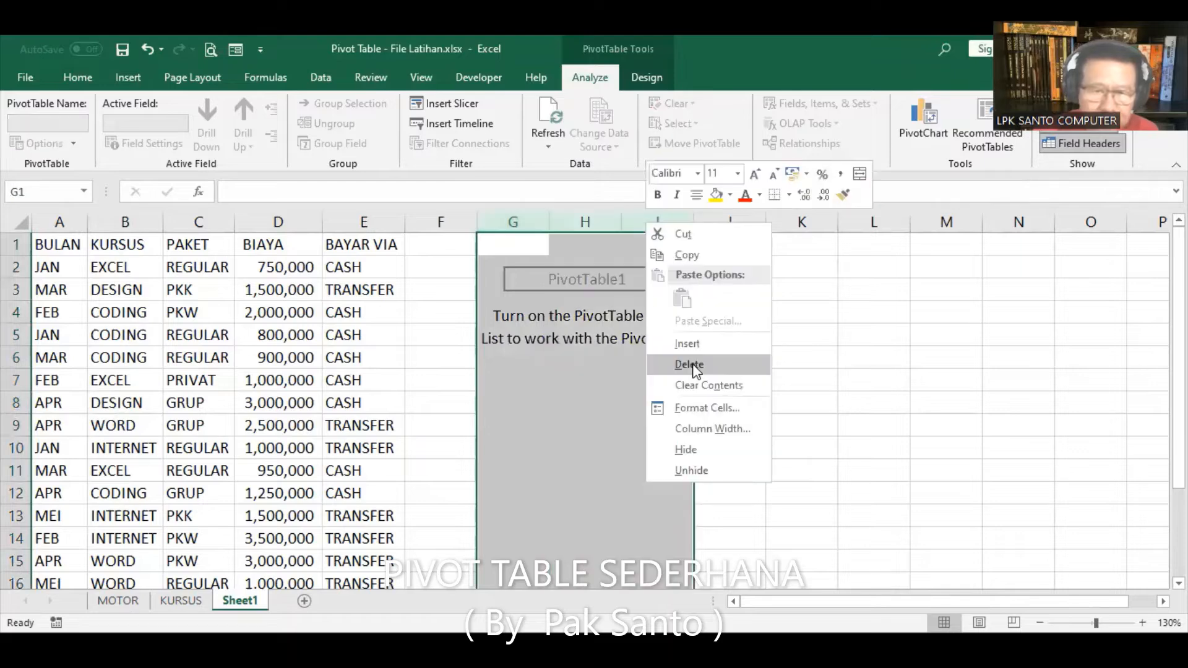
click(764, 364)
click(777, 364)
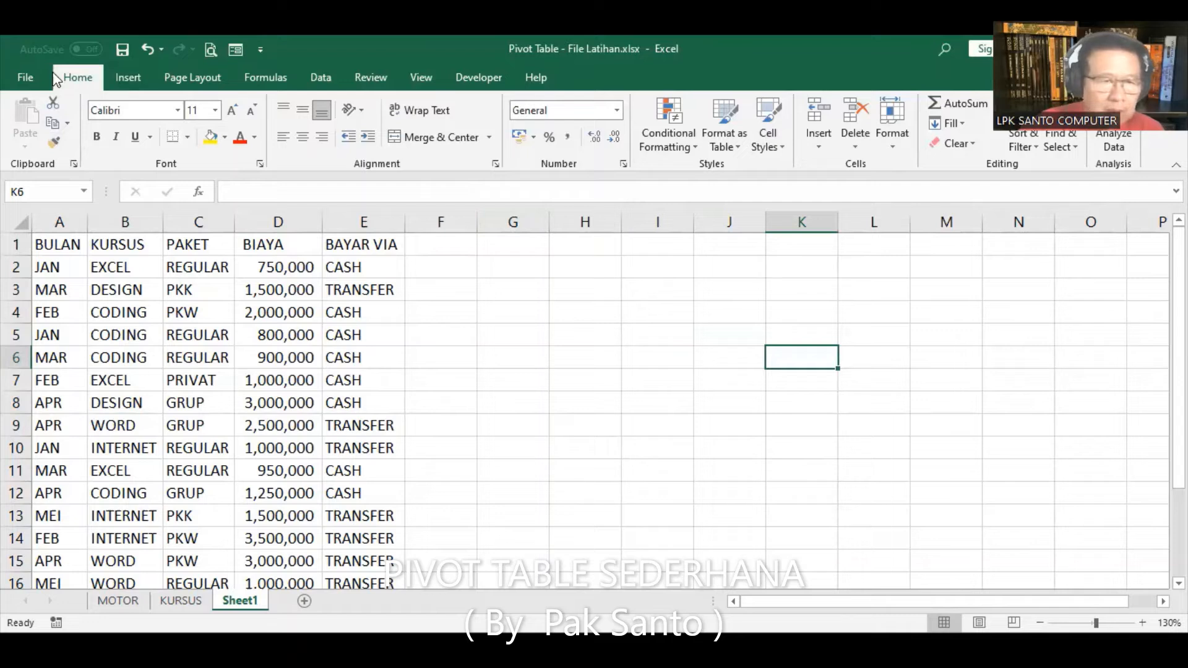
Step: Insert a PivotTable based on Sheet1!$A$1:$E$20 into the existing worksheet, starting at cell G1
click(119, 360)
click(221, 492)
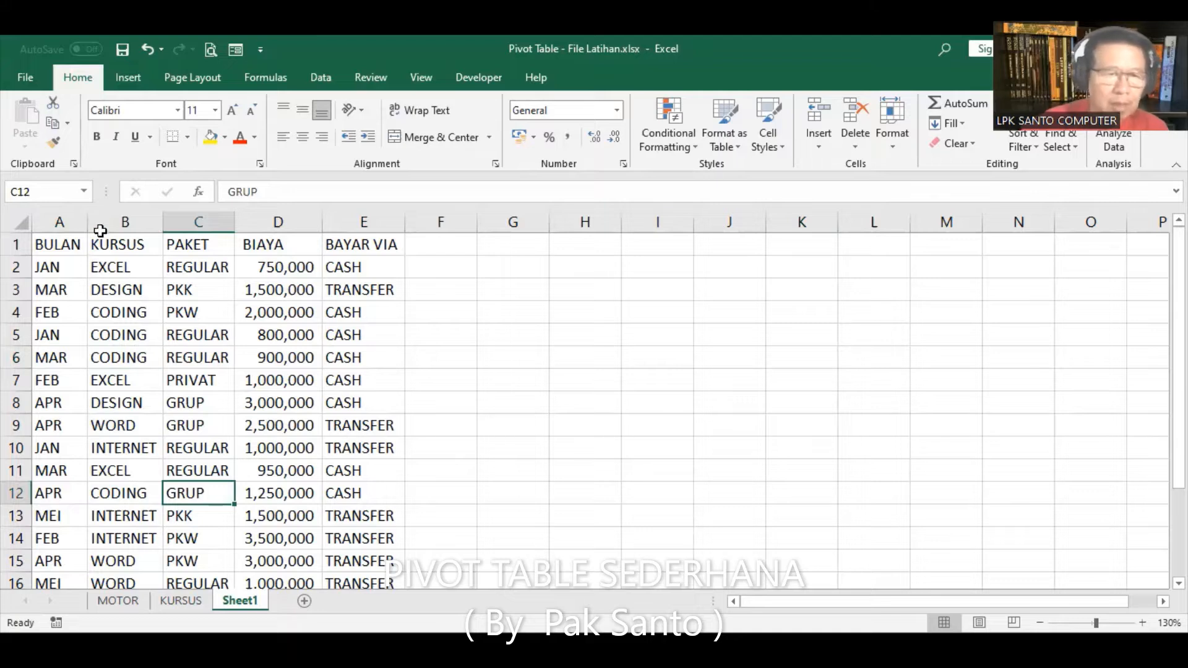
click(152, 319)
click(284, 505)
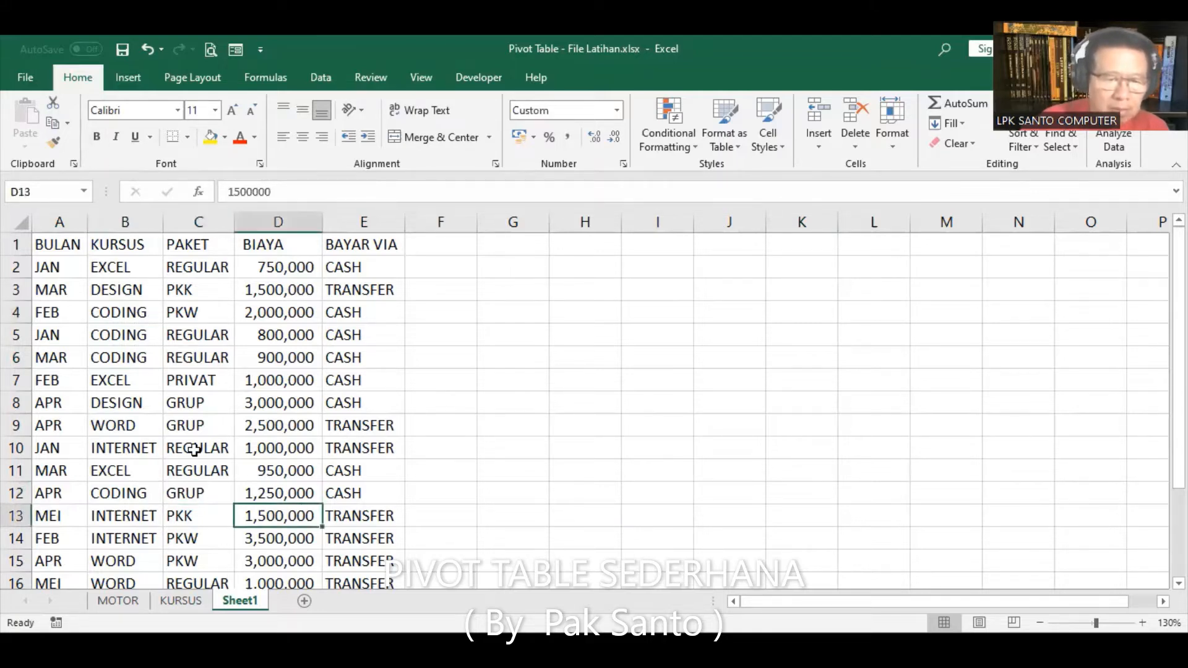
click(126, 81)
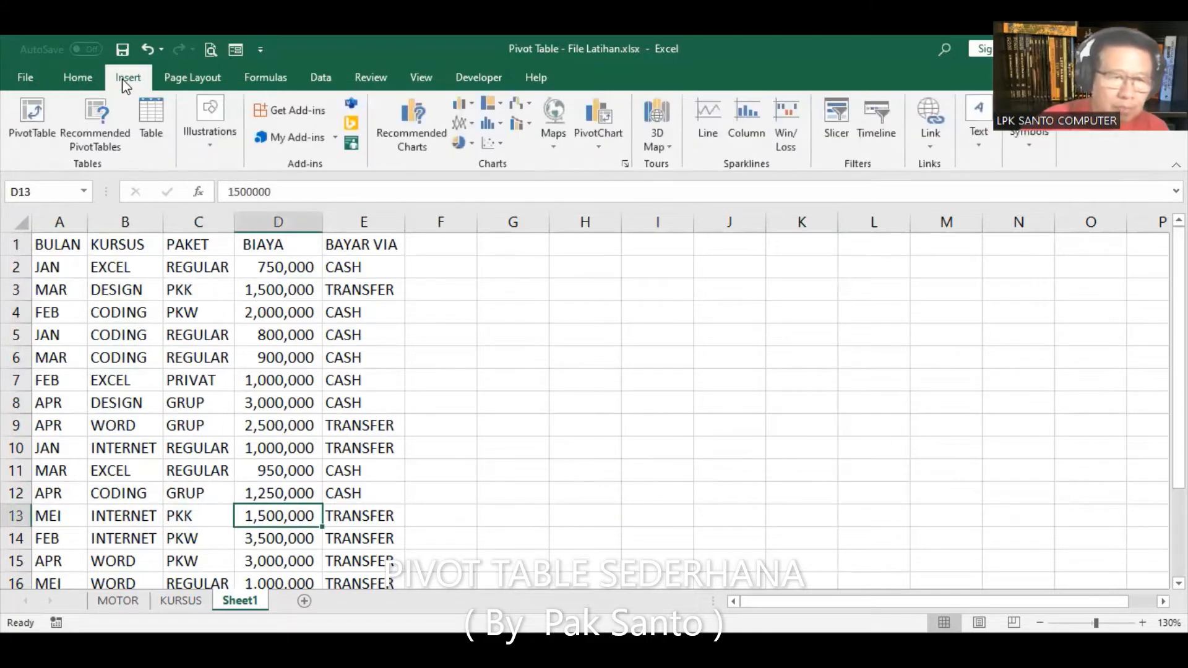
click(35, 111)
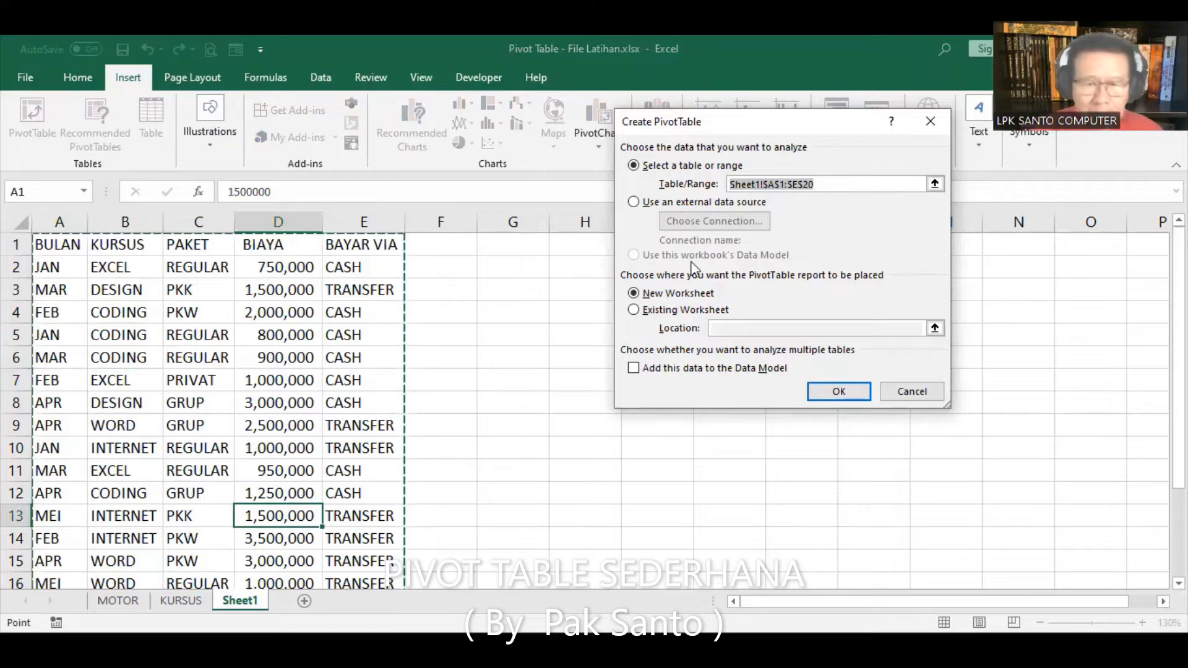
click(646, 317)
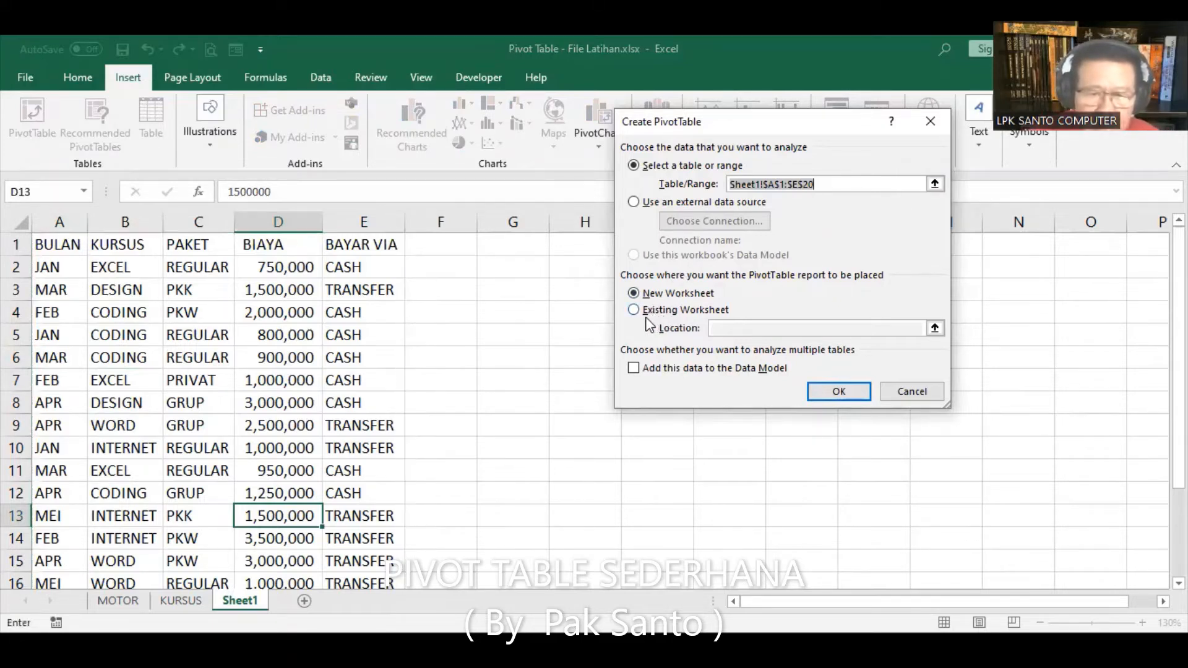
click(640, 310)
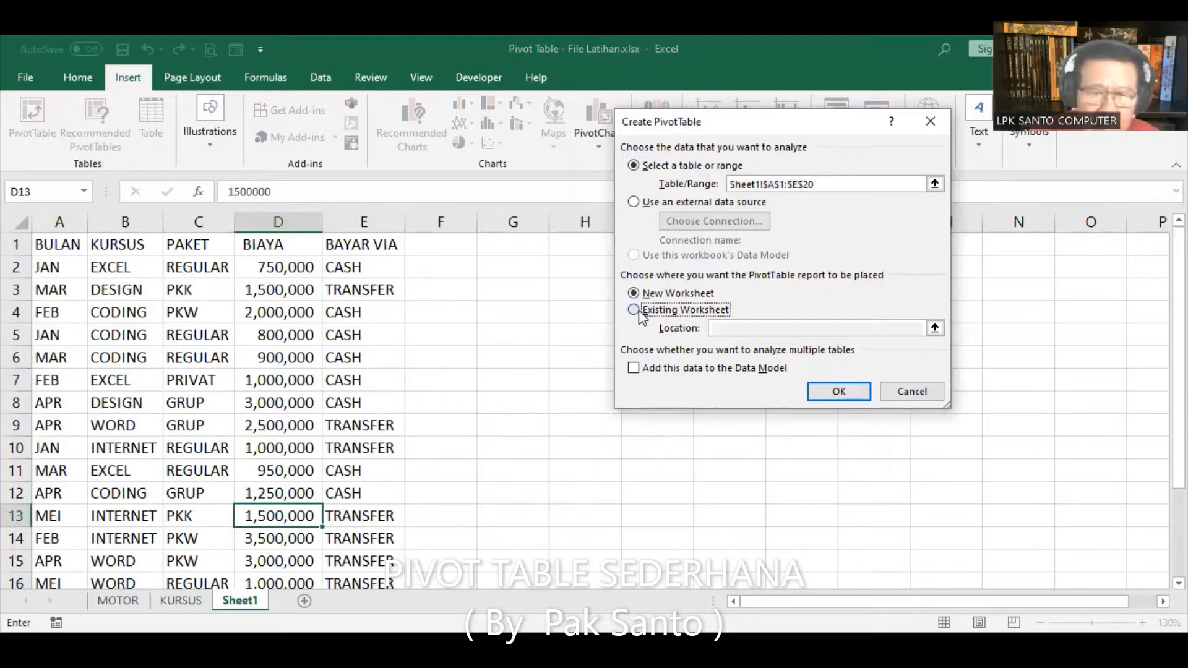
click(736, 328)
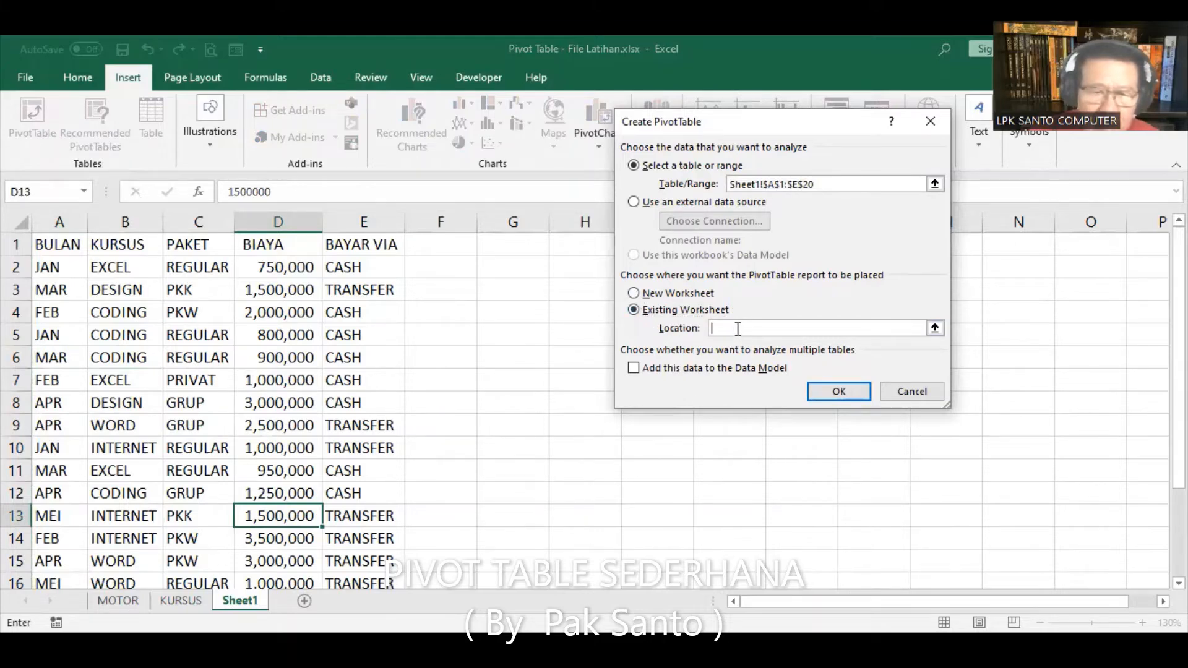
click(515, 243)
click(834, 394)
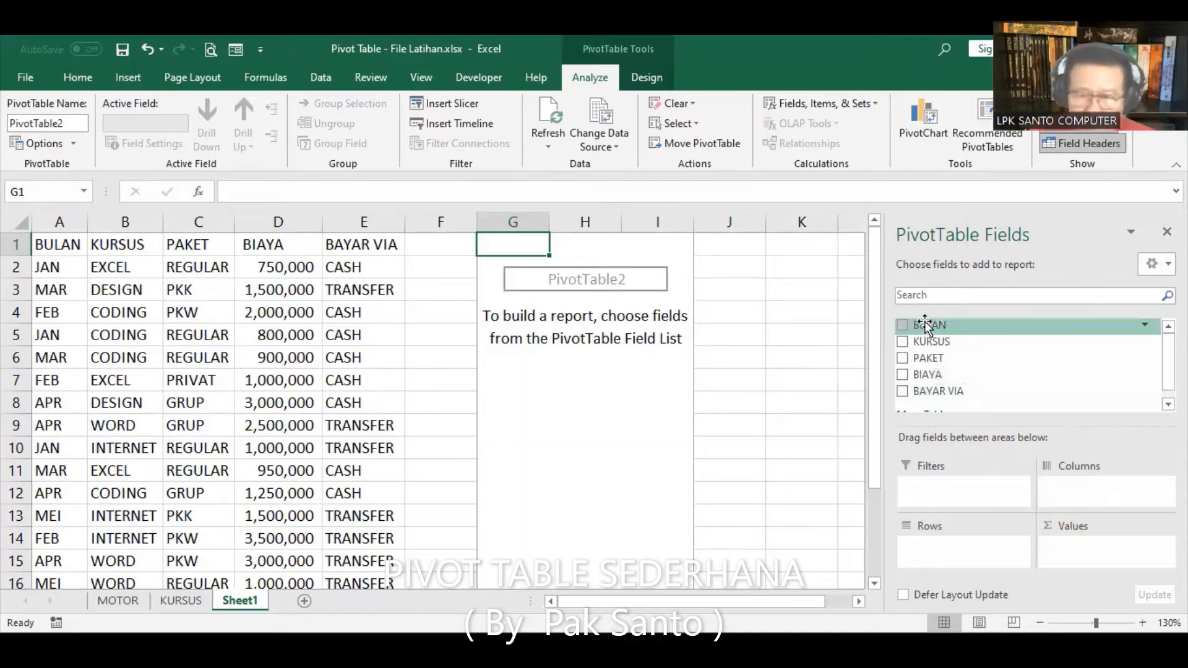
Step: Assign BULAN to the PivotTable's Rows area and PAKET to its Columns area
drag(916, 325, 936, 540)
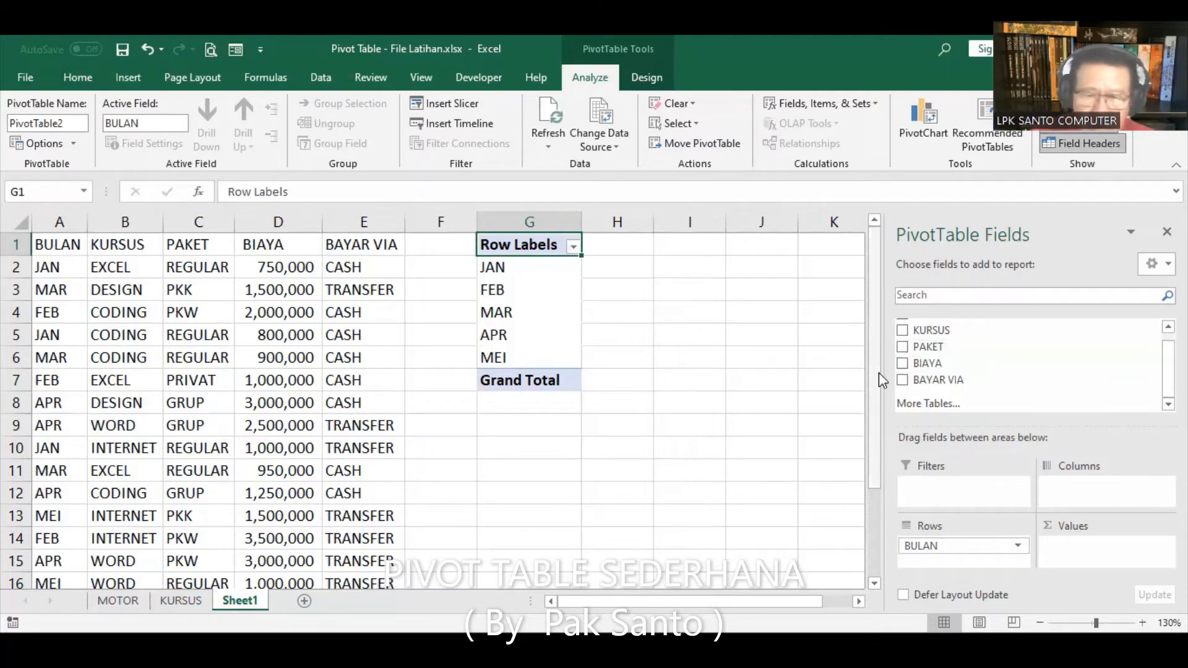
drag(934, 347, 1082, 498)
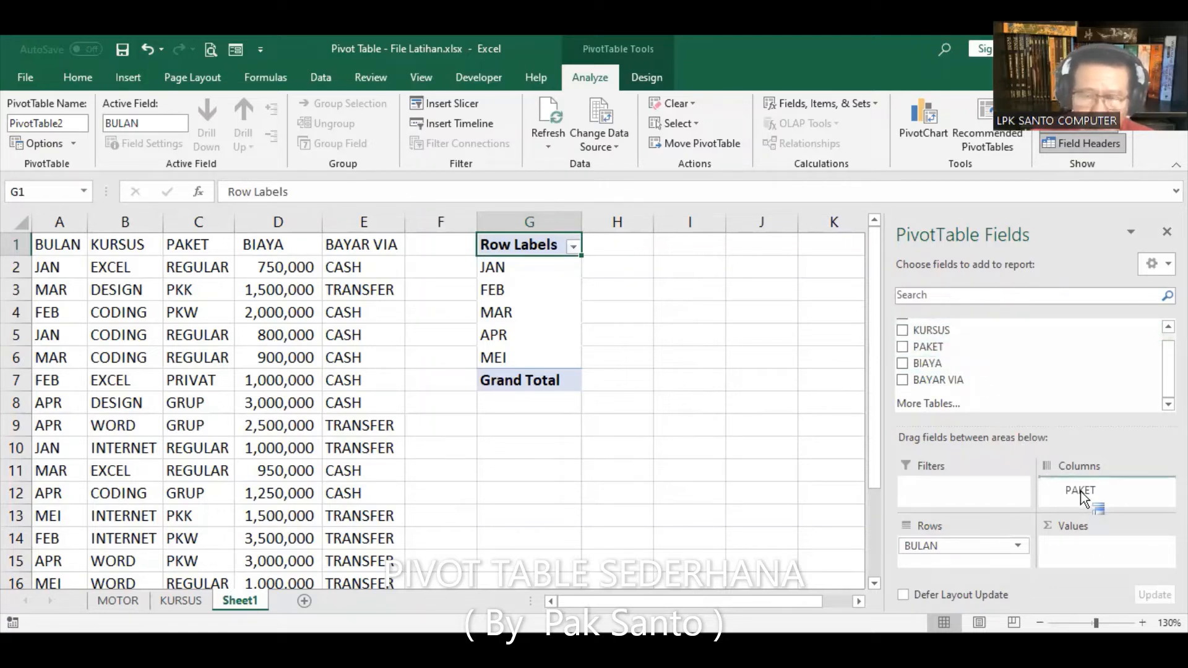
drag(1081, 493, 1076, 492)
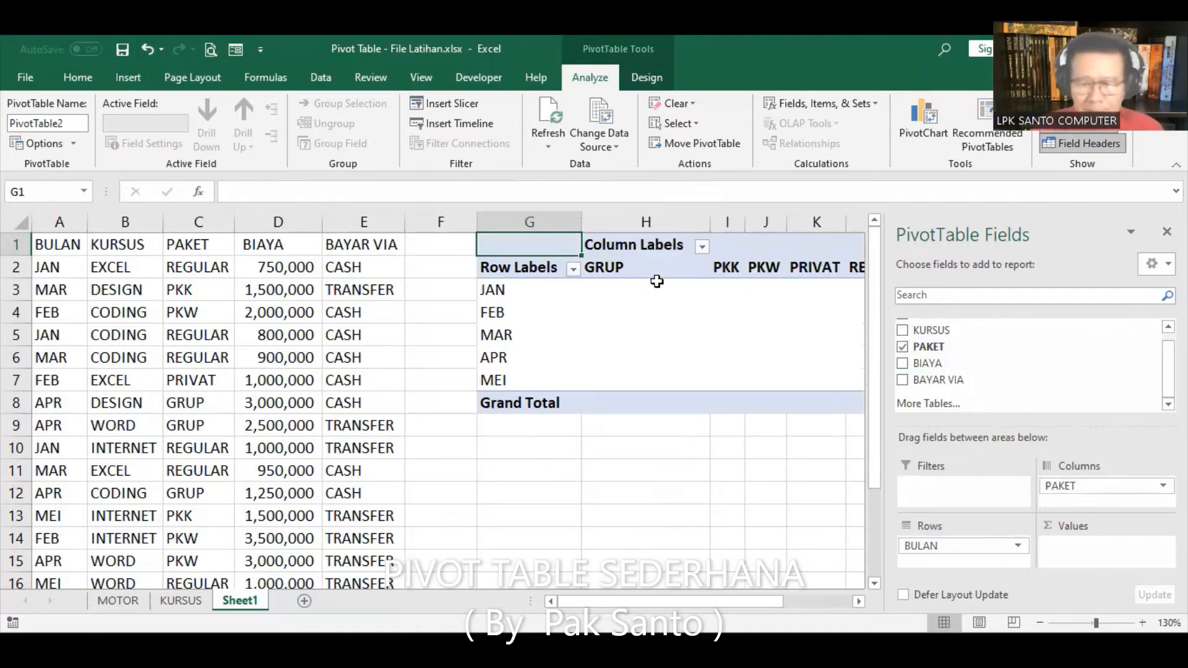
Step: Undock and enlarge the PivotTable Fields pane to show all its areas, with Defer Layout Update turned on
drag(952, 234, 1045, 269)
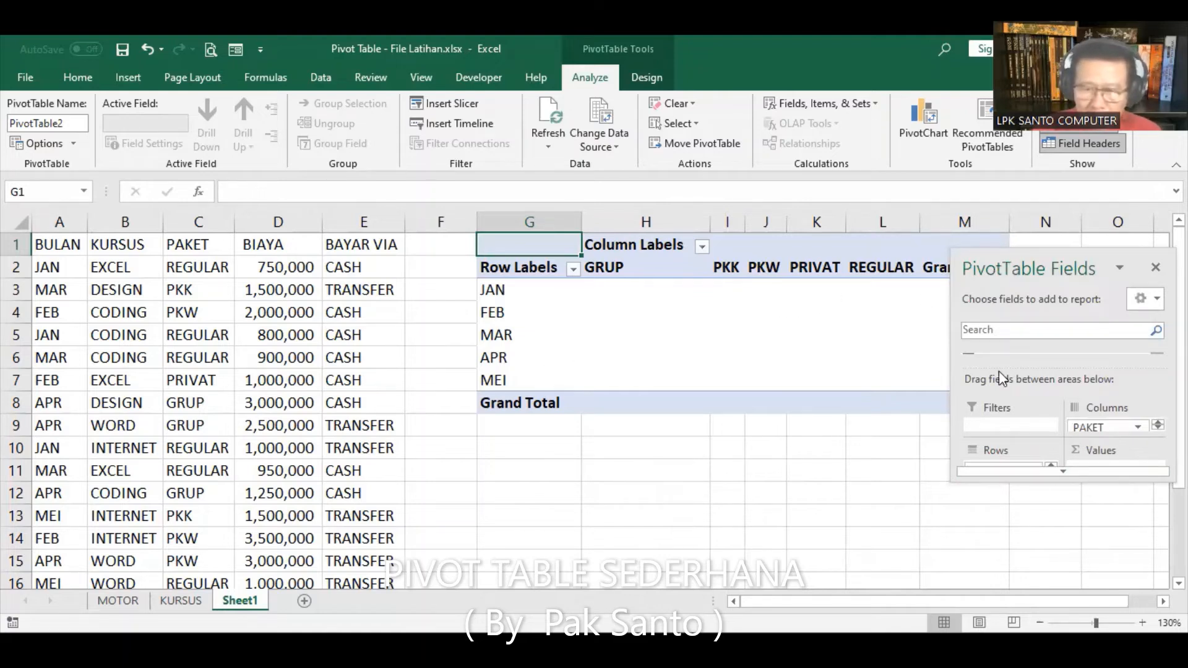
drag(1010, 266, 927, 226)
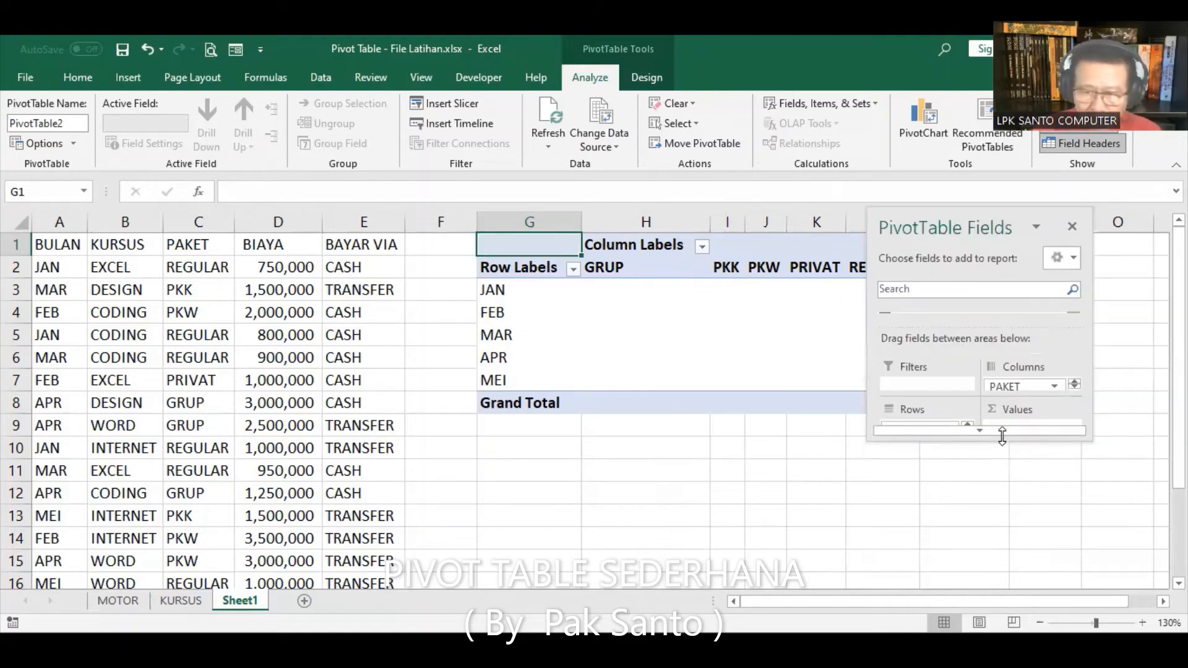
drag(1002, 436, 1036, 485)
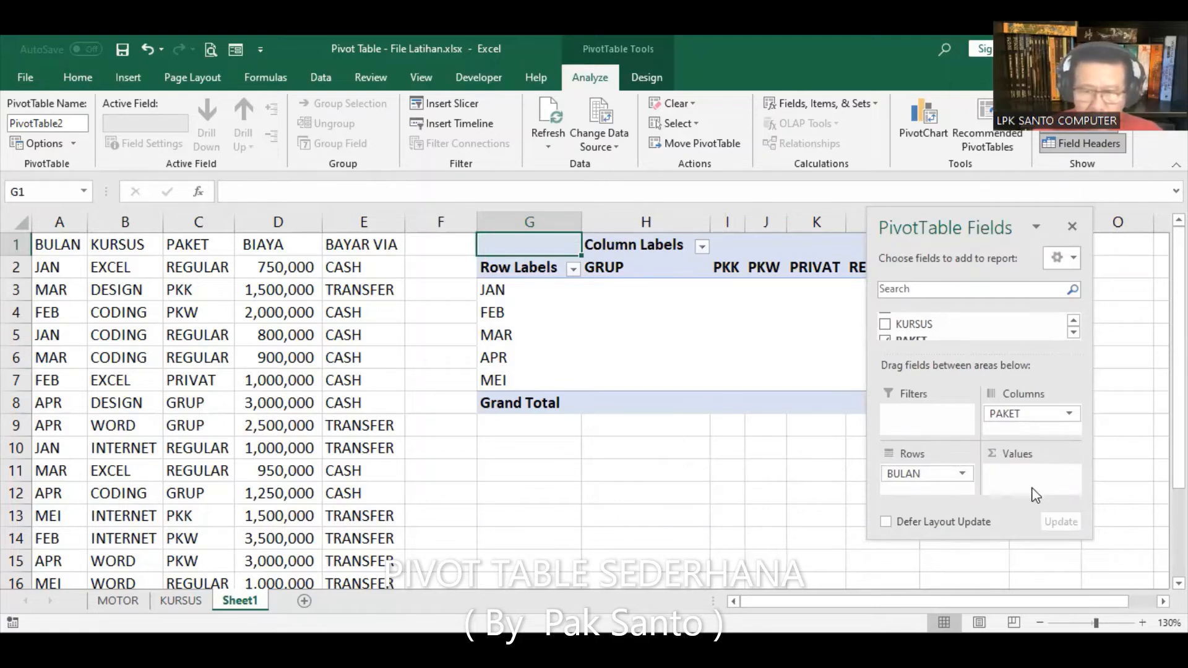
click(272, 267)
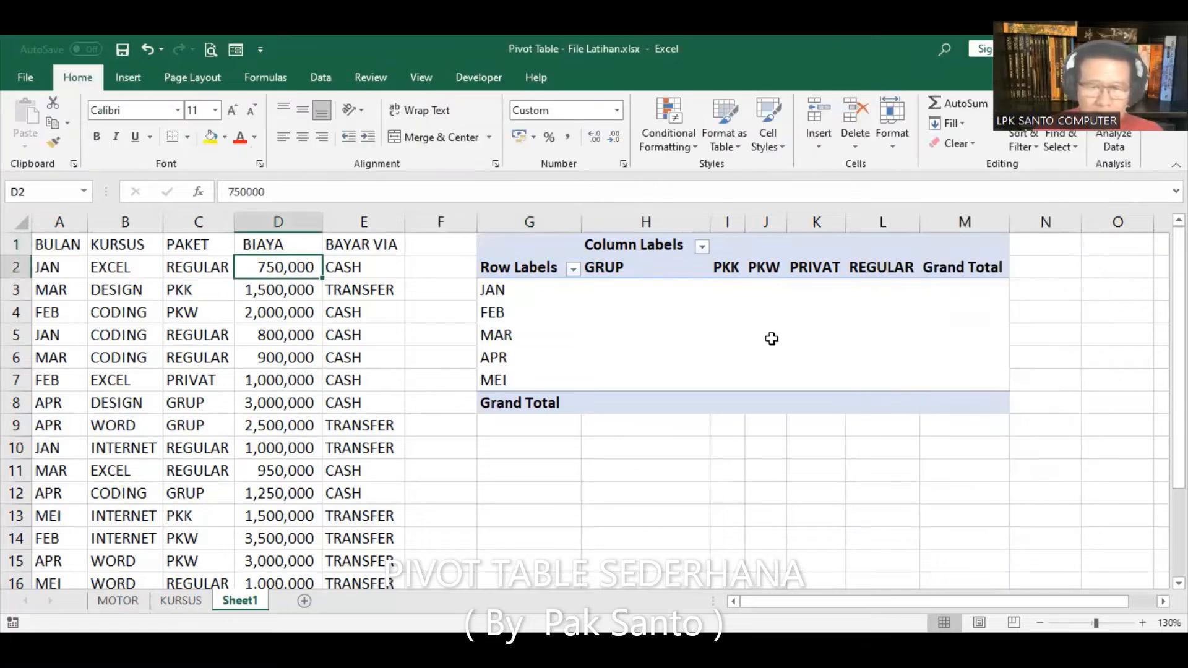
click(632, 314)
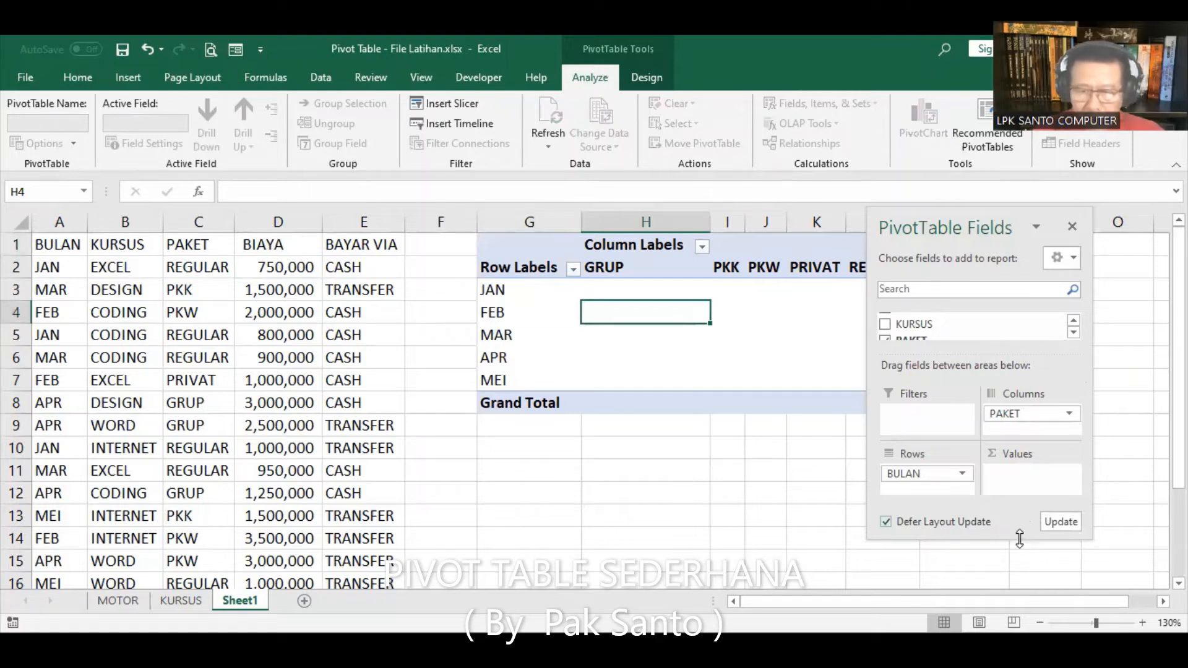
drag(1019, 538, 1019, 603)
drag(1092, 424, 1182, 424)
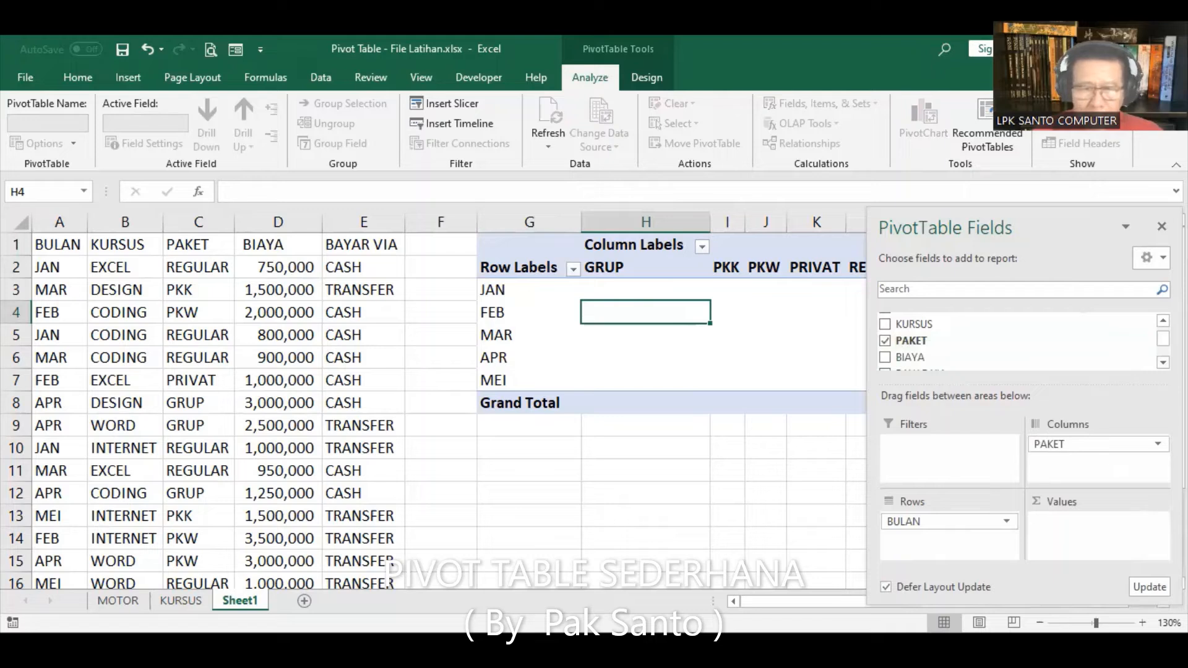
Step: Add BIAYA to the Values area as a sum, update the PivotTable, and move the fields pane off the table
scroll(982, 367, down, 3)
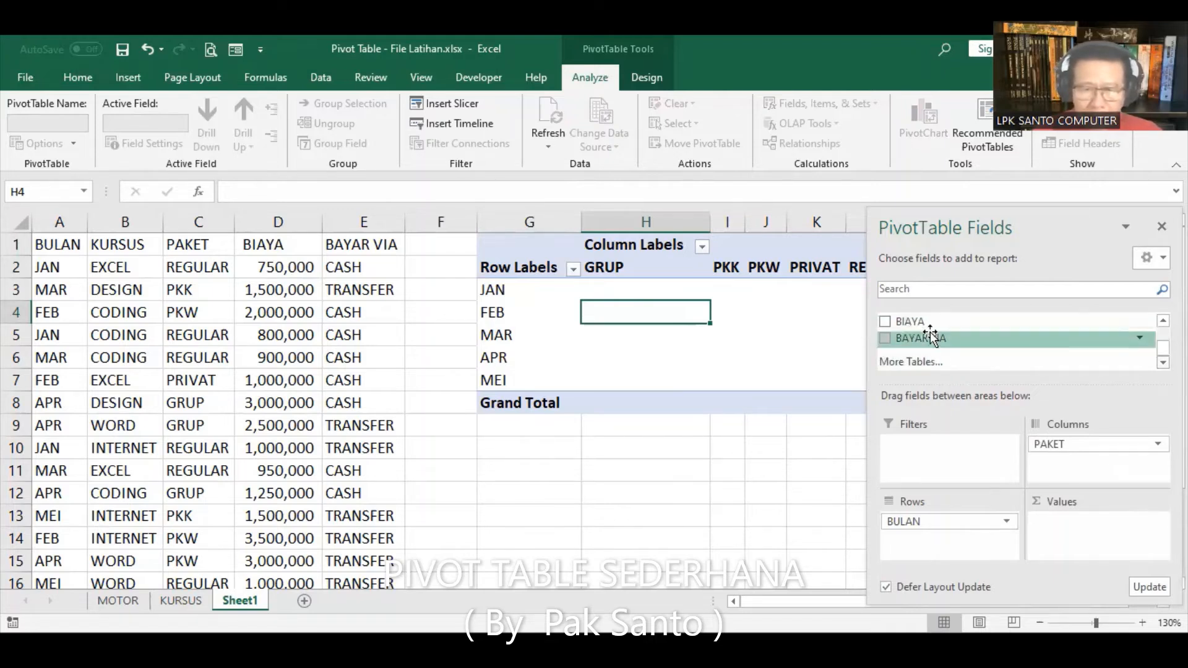
drag(912, 324, 1063, 533)
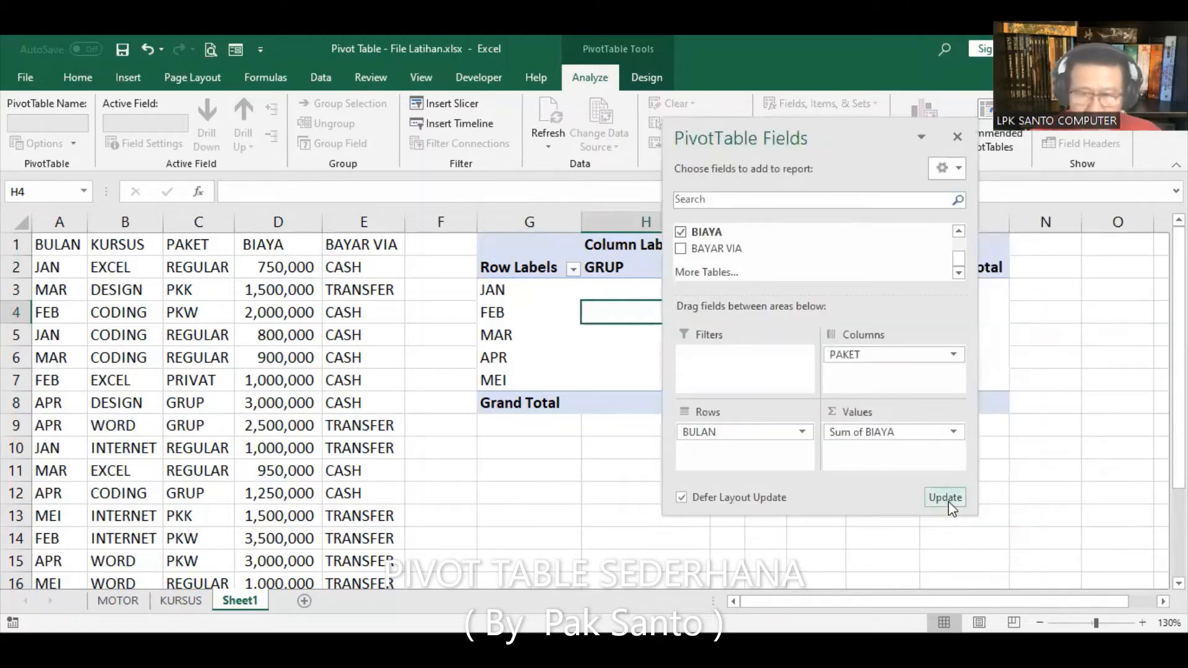
click(948, 502)
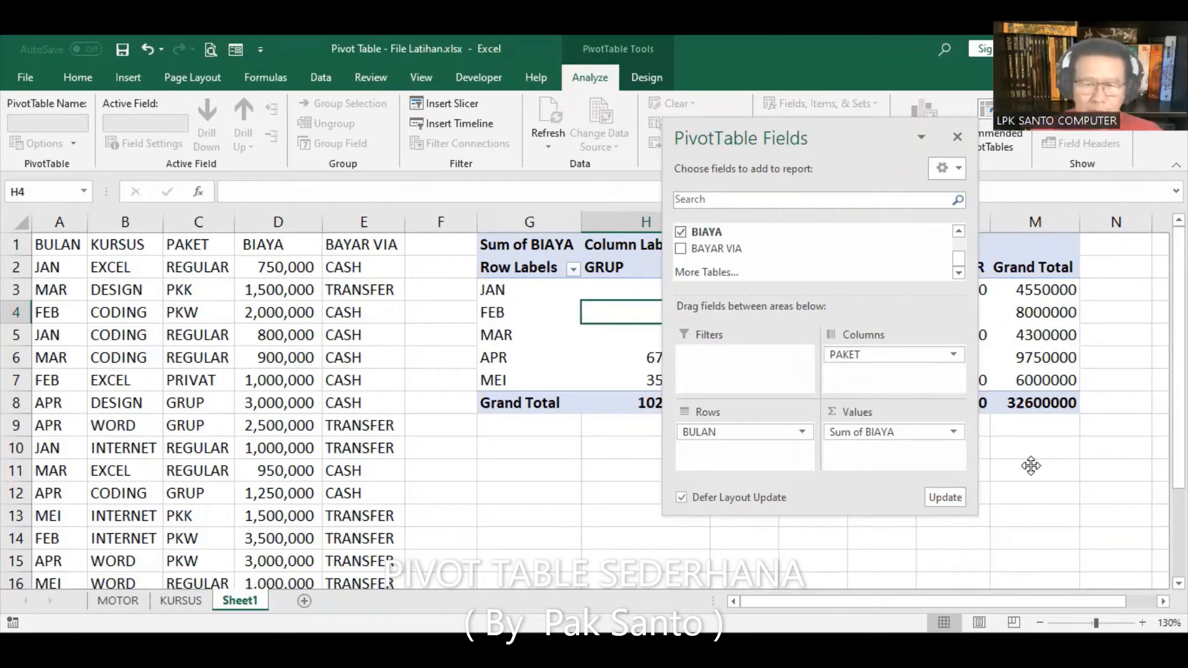
drag(1030, 465, 1030, 465)
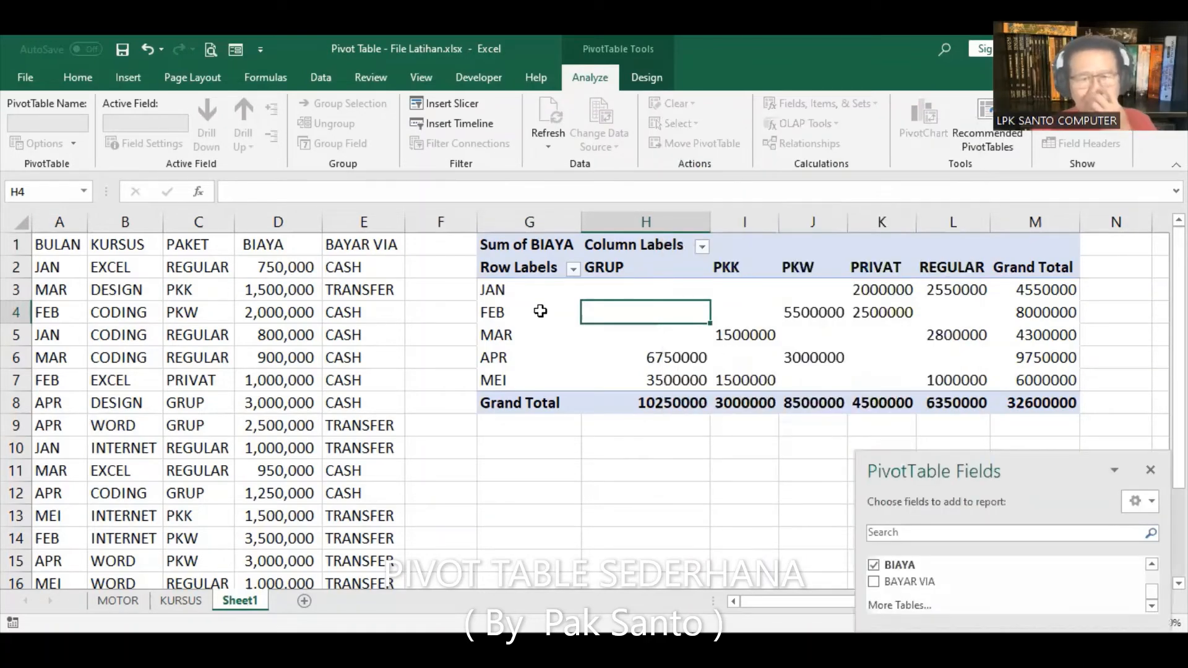
Step: Review the PivotTable's month rows, checking the FEB sums for PKW and PRIVAT and the FEB grand total
click(530, 294)
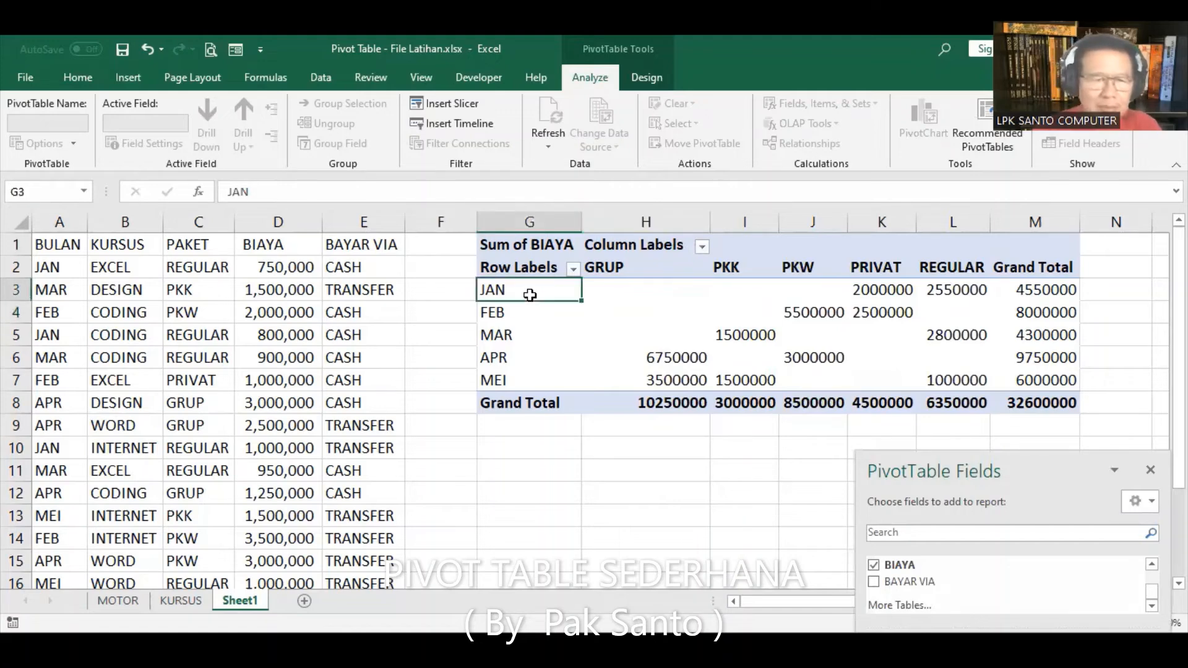
click(821, 308)
click(898, 310)
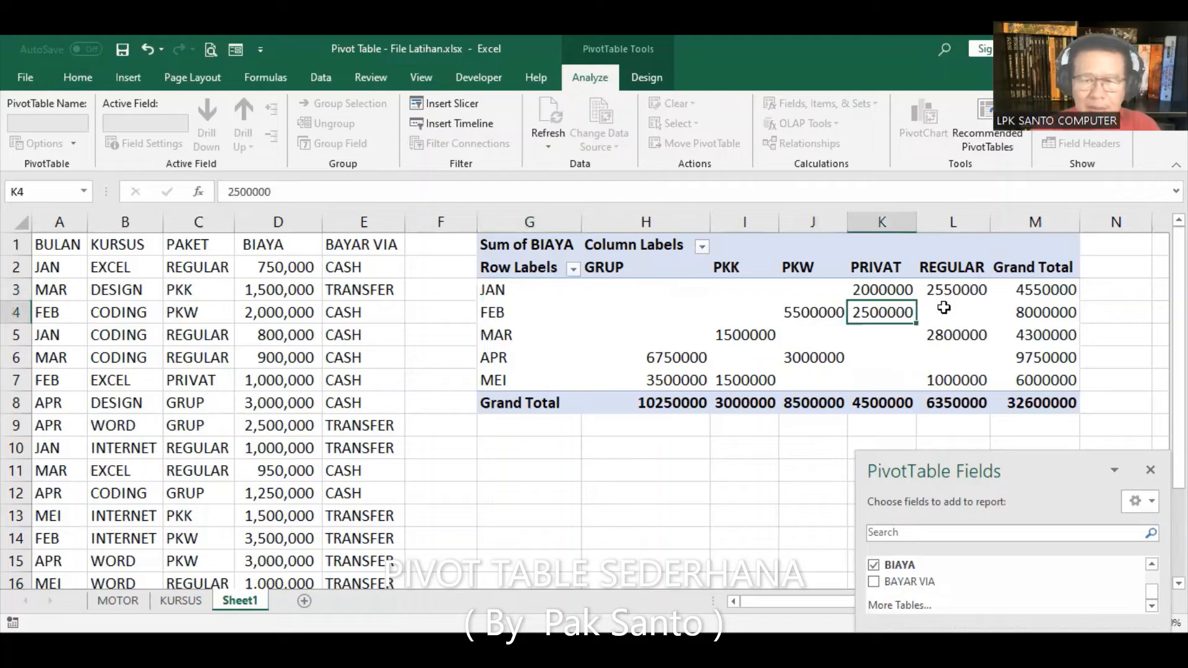
click(1006, 314)
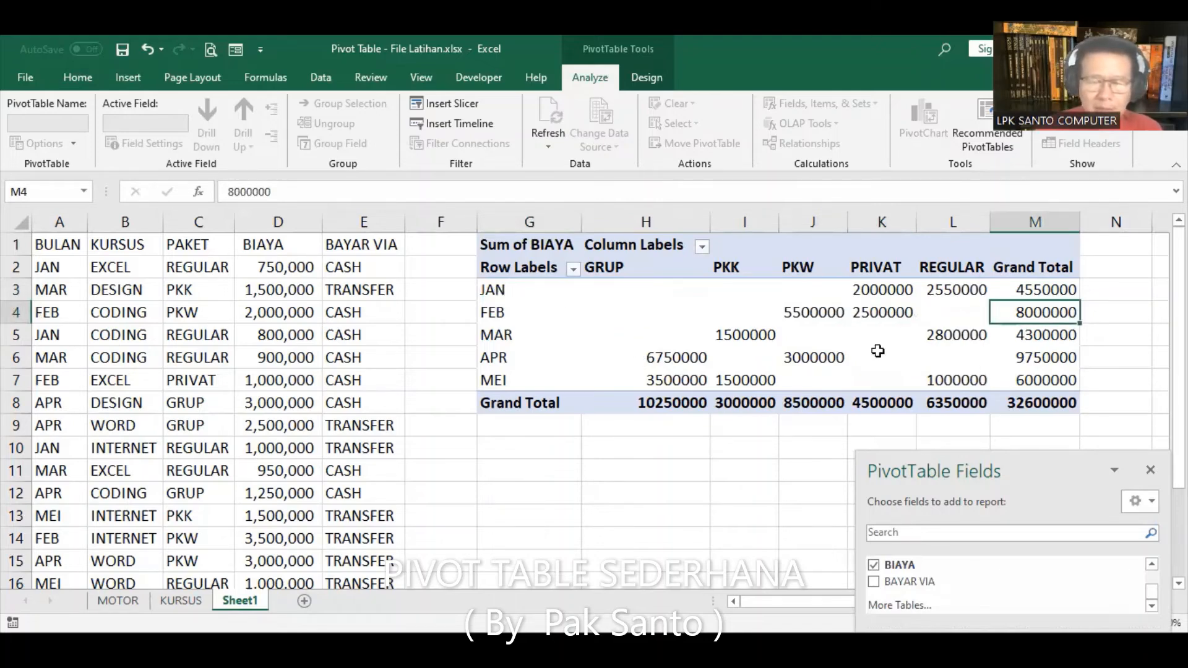
Step: Format the PivotTable's values and grand totals in H3:M8 with thousands separators and no decimal places
click(1035, 405)
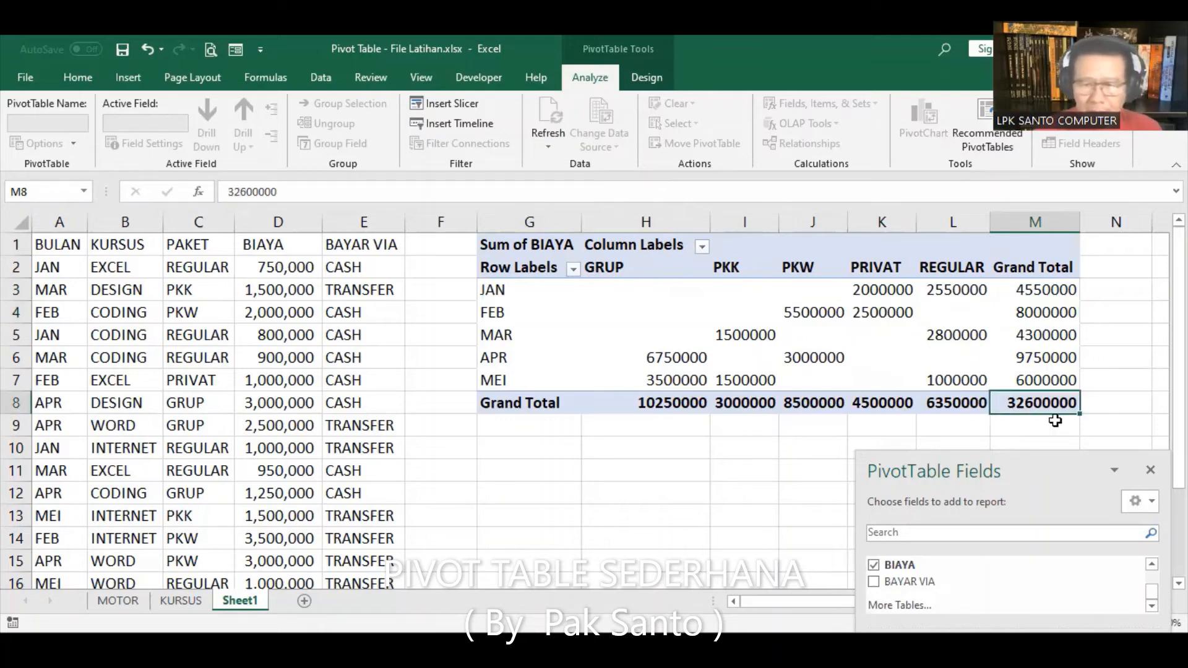
click(674, 292)
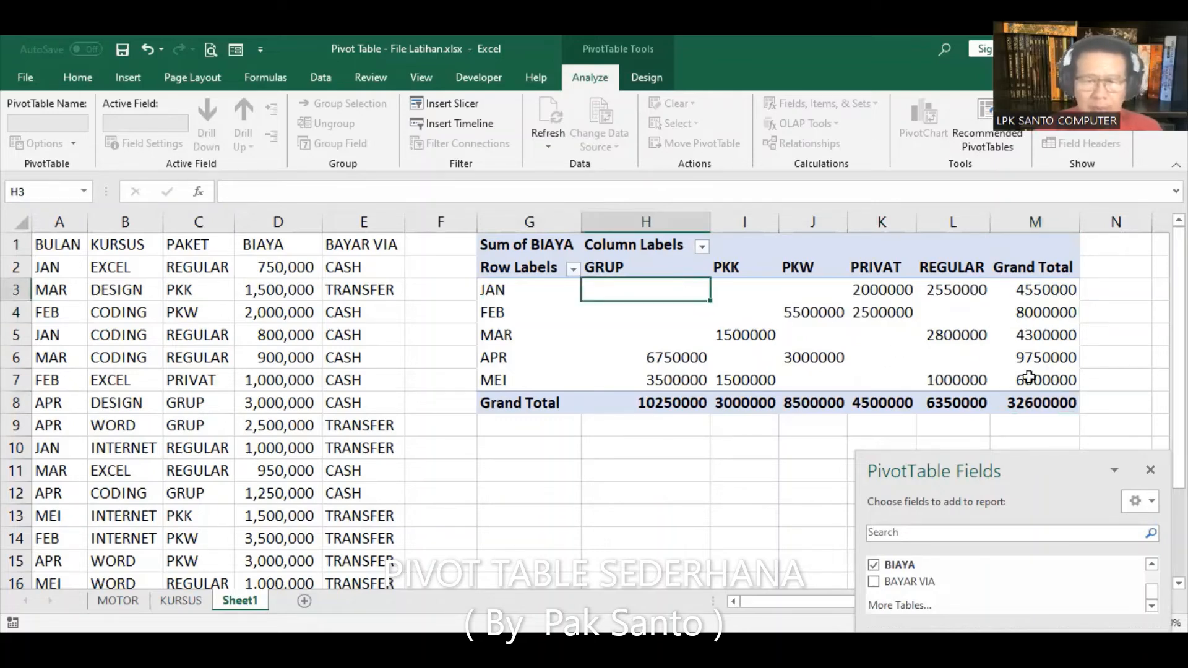
shift+click(1044, 405)
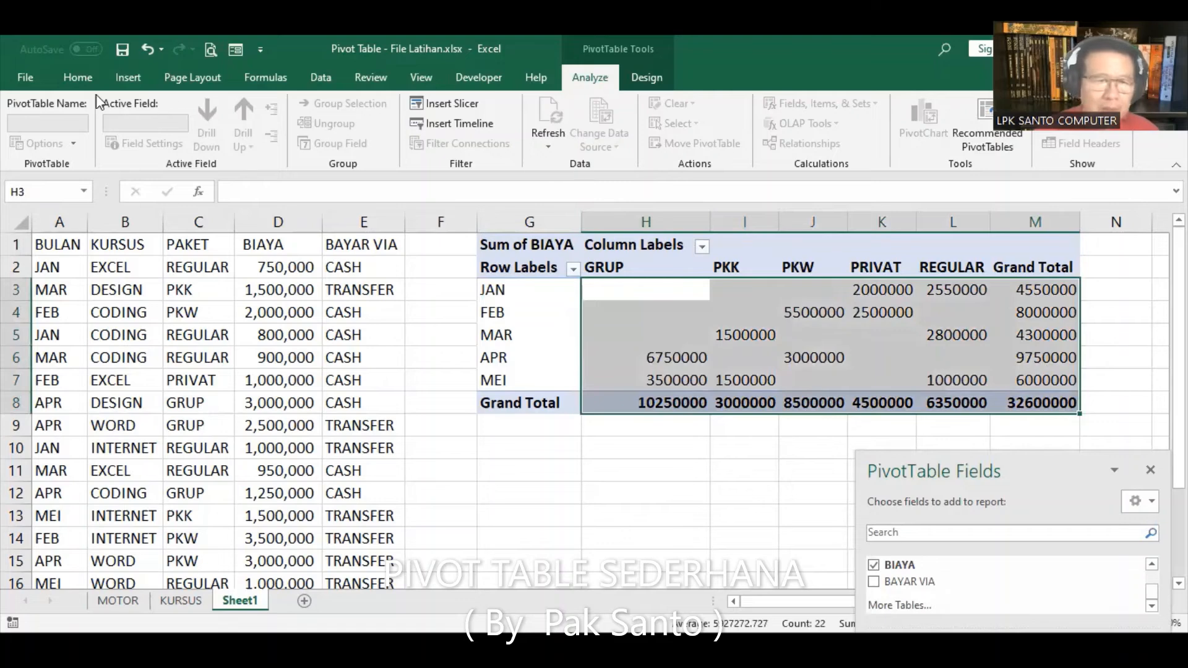
click(78, 78)
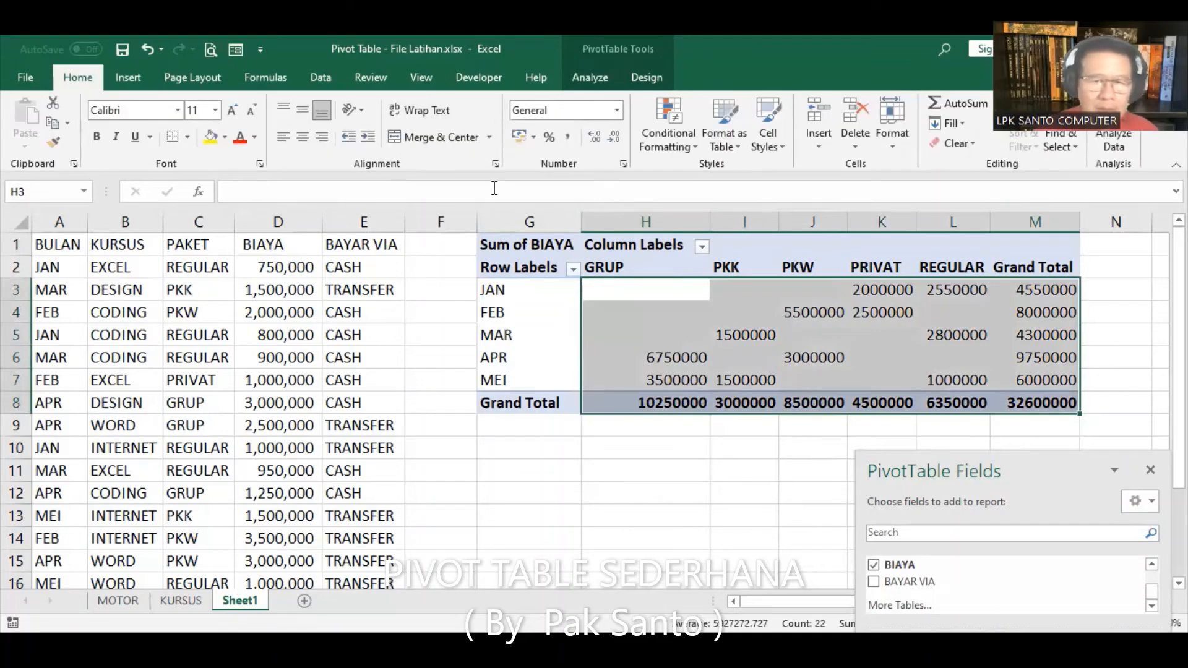
click(565, 137)
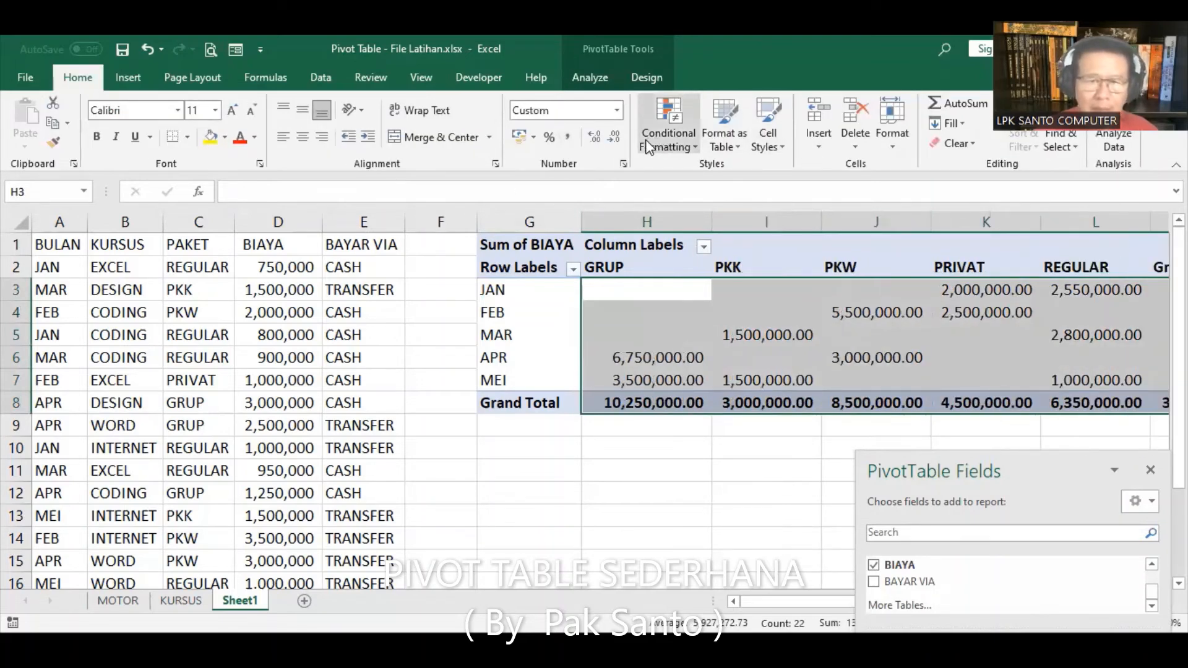
click(621, 140)
click(621, 140)
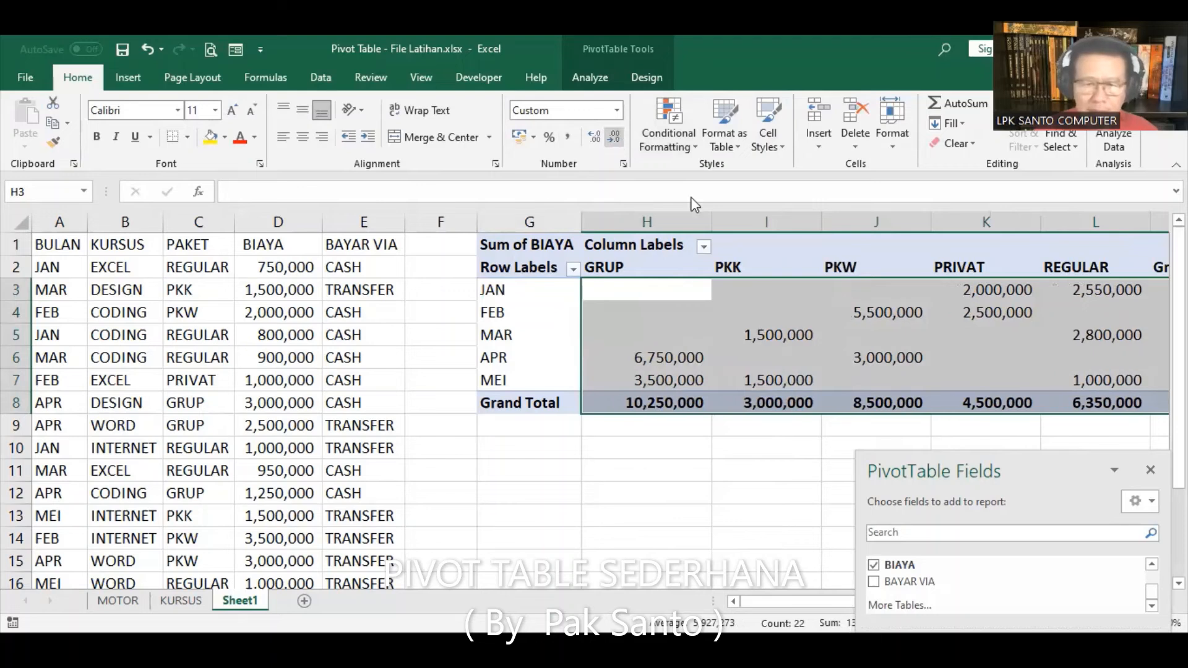
click(751, 463)
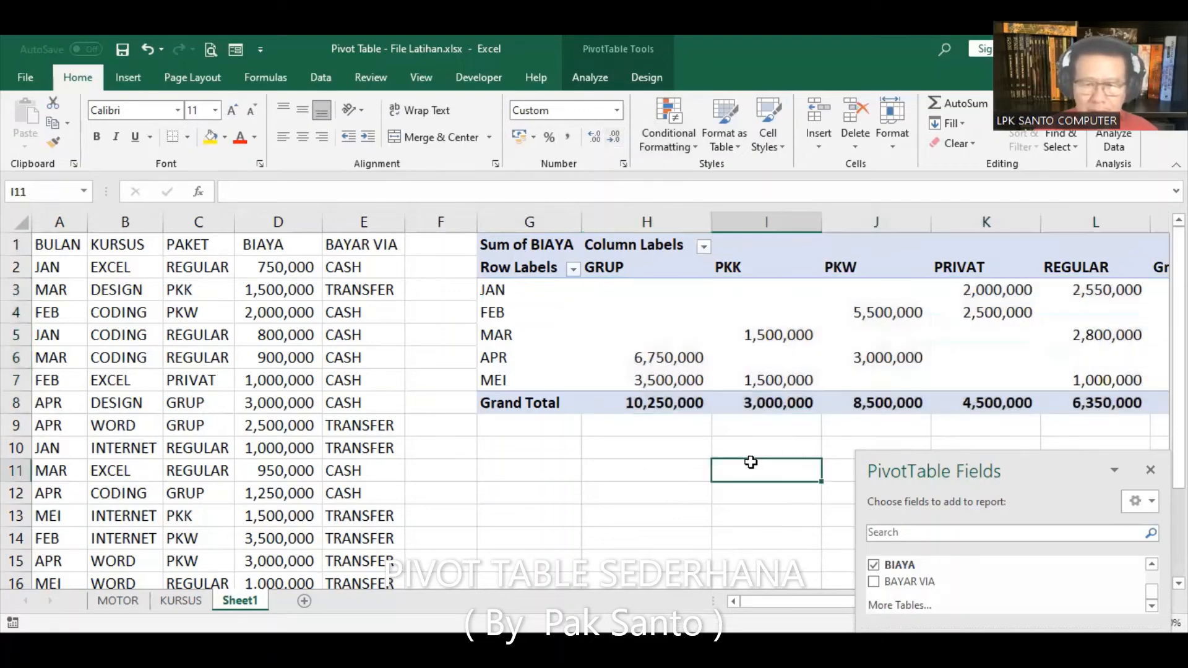
Step: Bring the PivotTable's Grand Total column fully into view and check the overall total in M8
click(1115, 426)
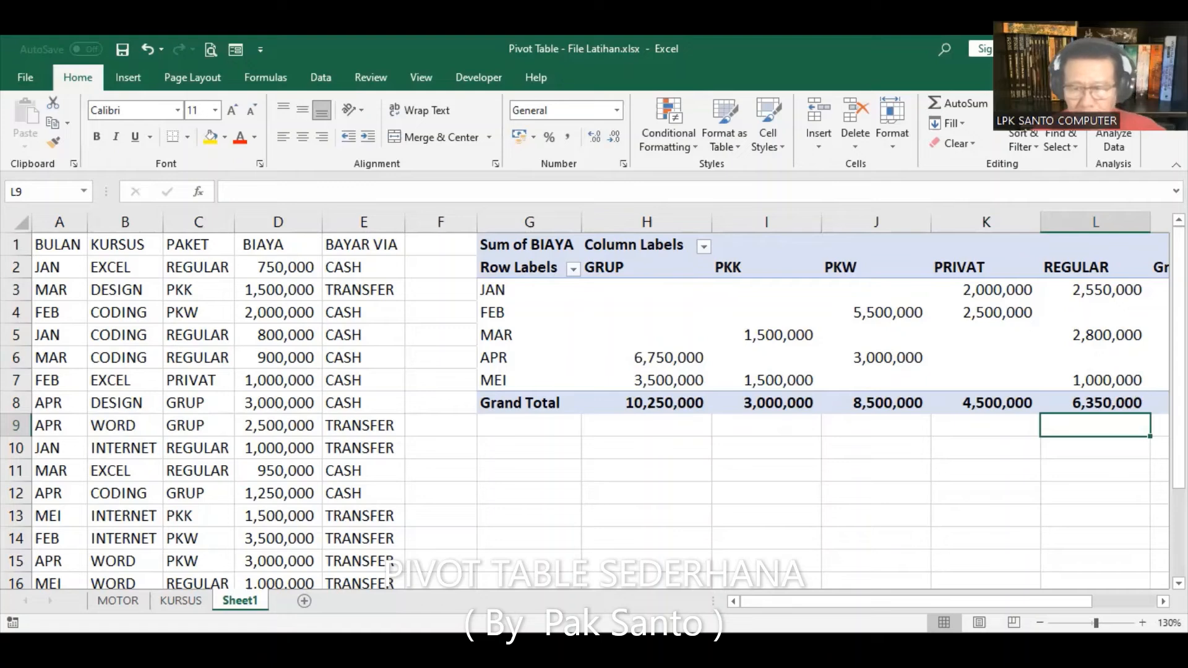
scroll(600, 408, right, 3)
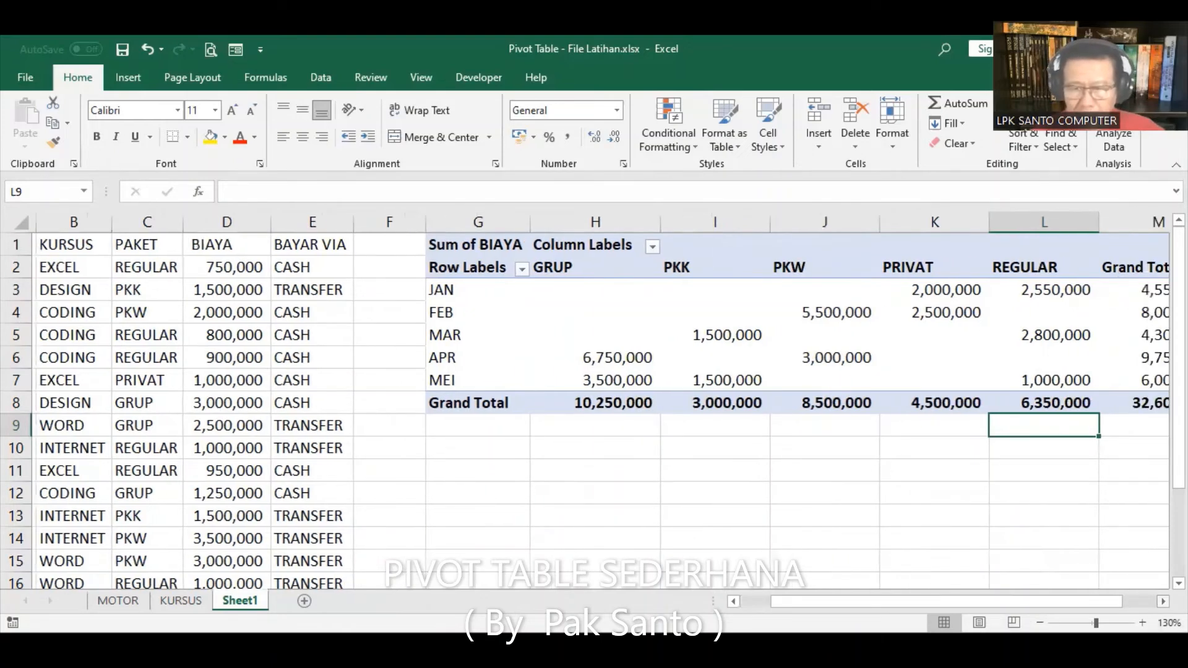
scroll(1045, 443, right, 2)
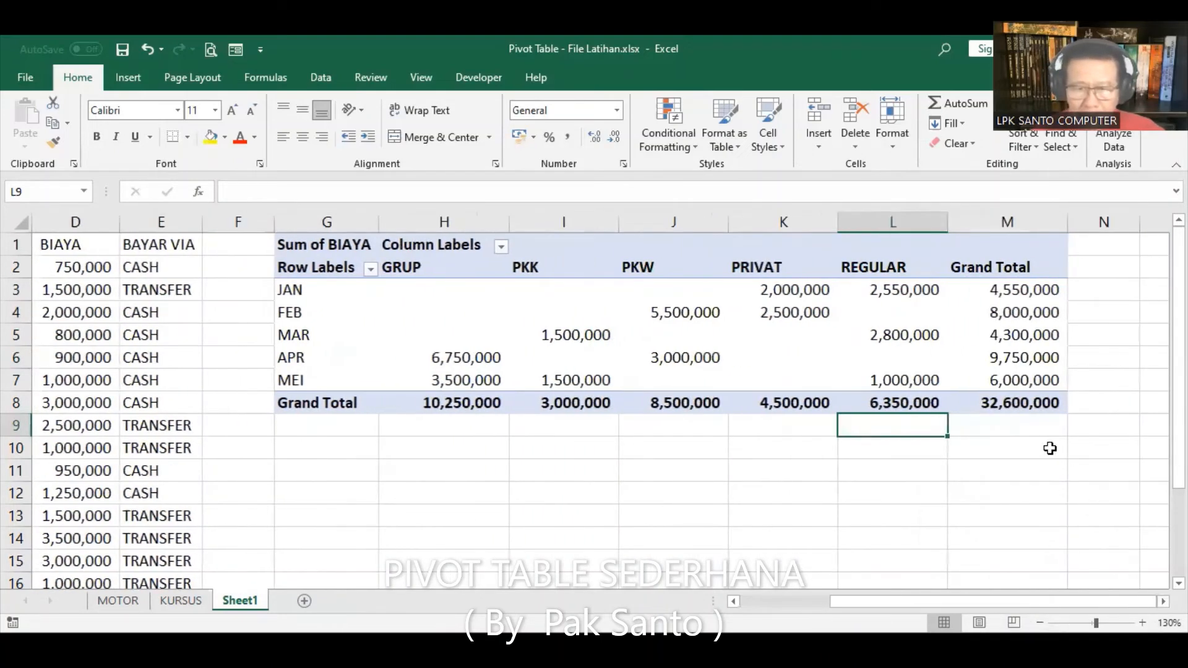
click(1020, 406)
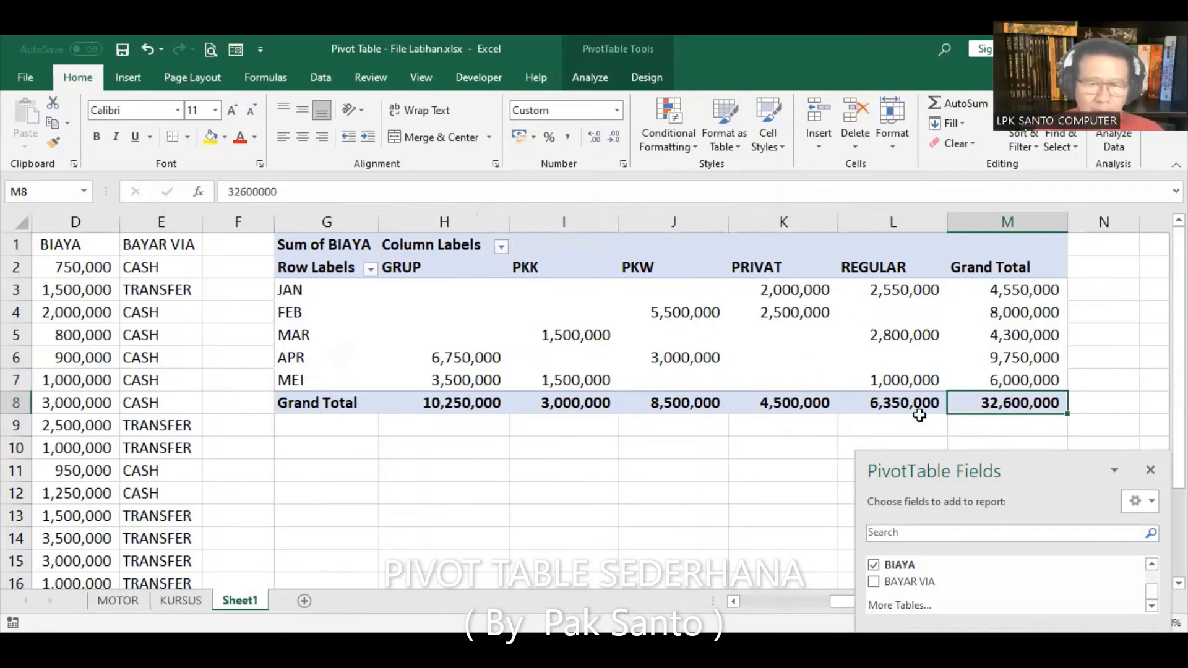
mouse_move(624, 330)
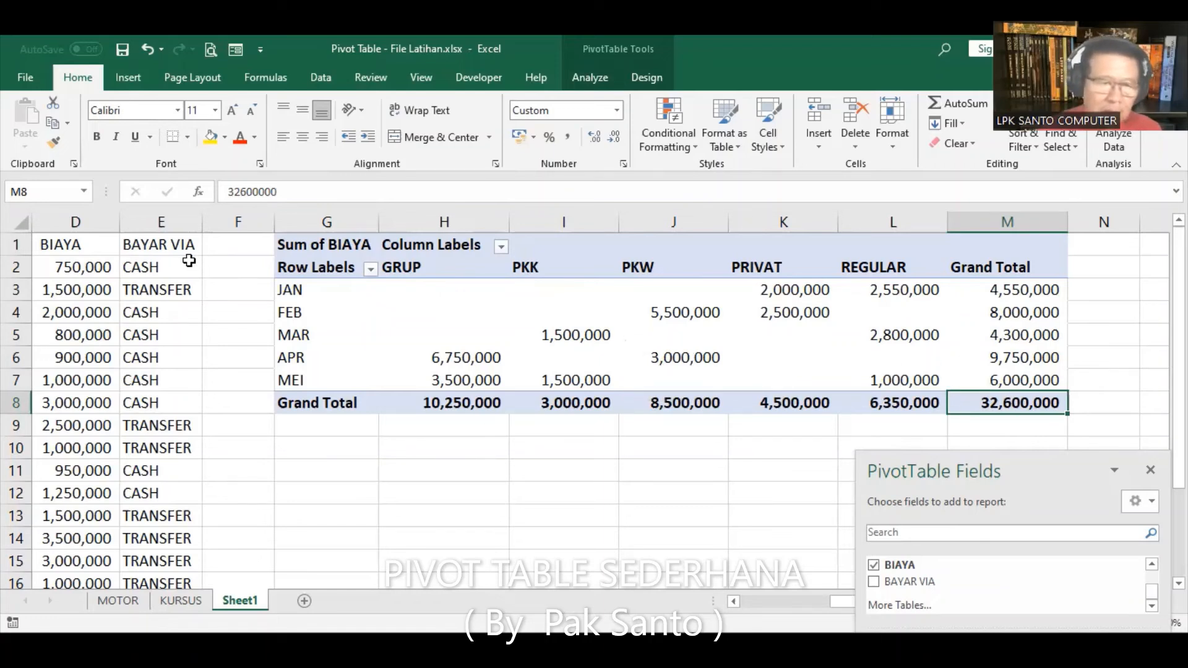
Step: Add an AutoSum total of the BIAYA values D2:D20 in cell D21, below the source data
click(167, 294)
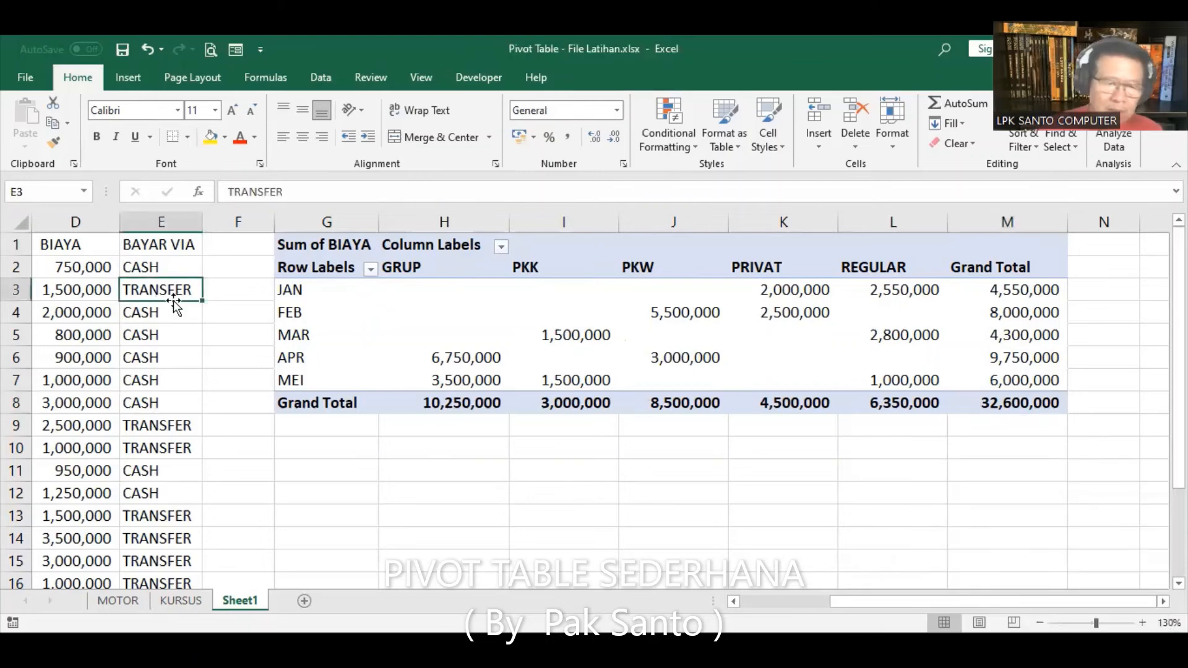
key(ctrl+Down)
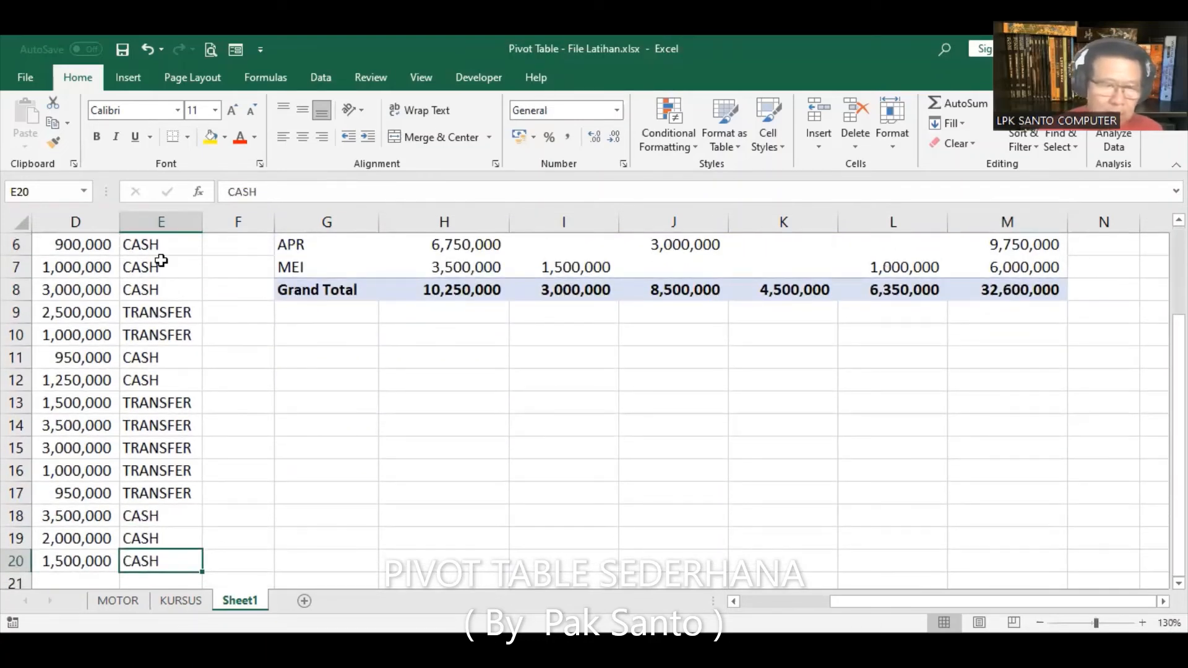
scroll(134, 284, down, 2)
scroll(134, 289, down, 2)
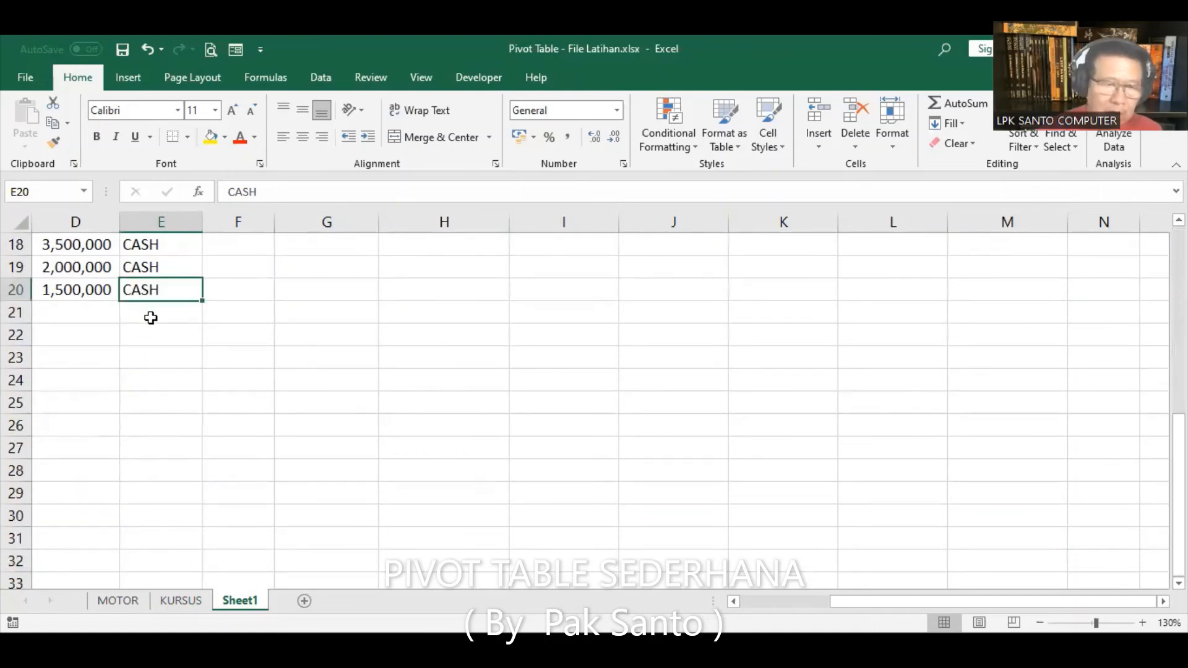
click(151, 316)
click(85, 306)
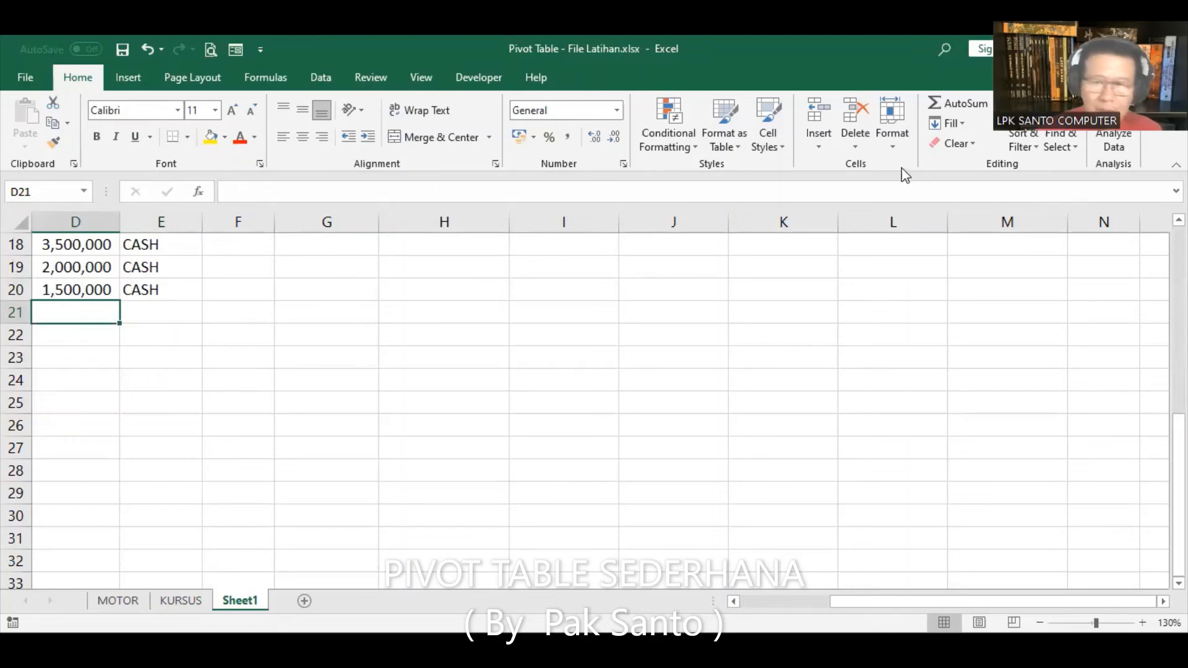
click(959, 106)
key(Return)
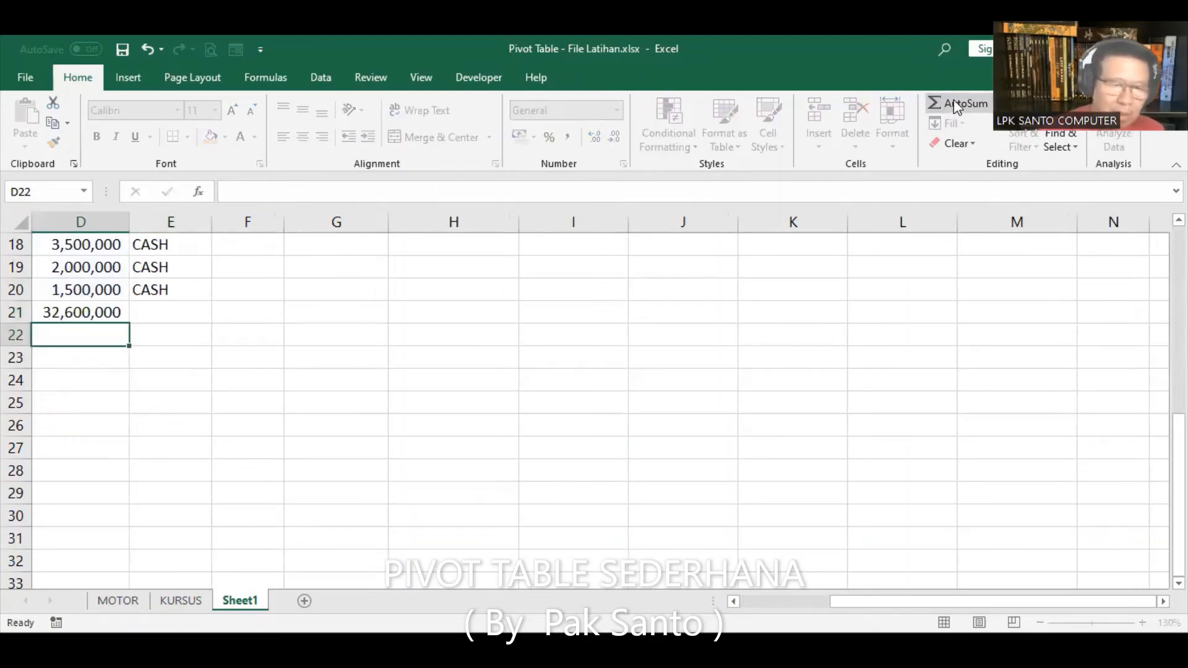
Step: Make the BIAYA total in D21 red and bold
click(85, 315)
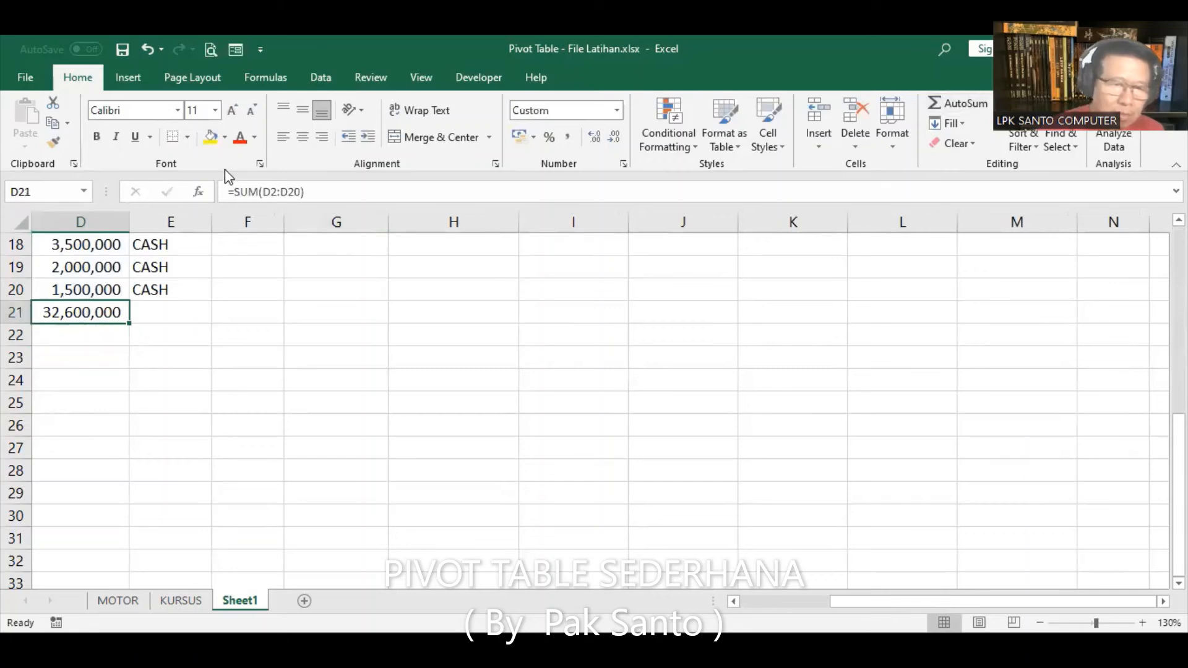
click(240, 138)
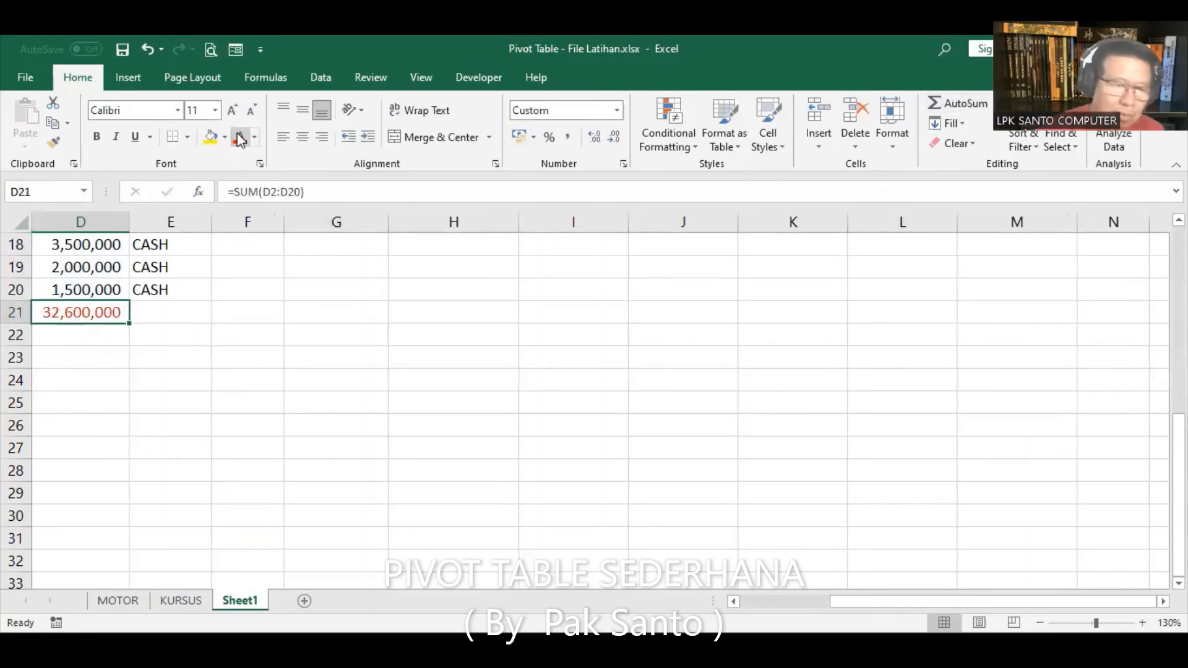
click(96, 138)
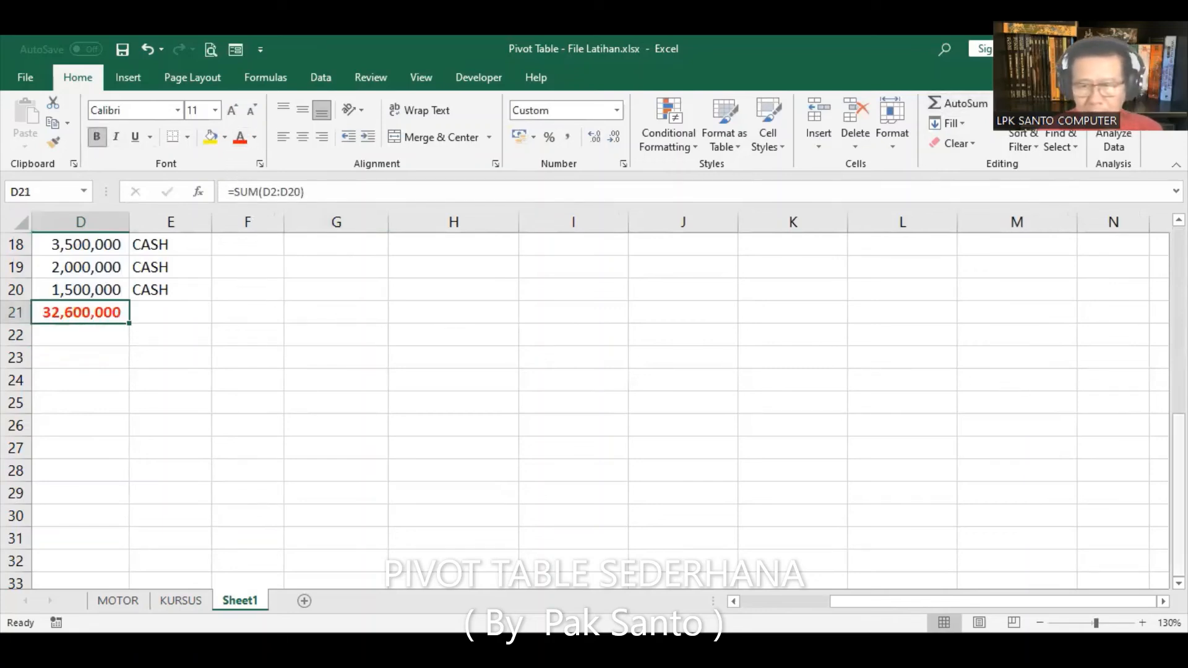
Step: Make the PivotTable's overall grand total in M8 red and bold to match the source data total
scroll(1128, 390, up, 6)
click(1033, 403)
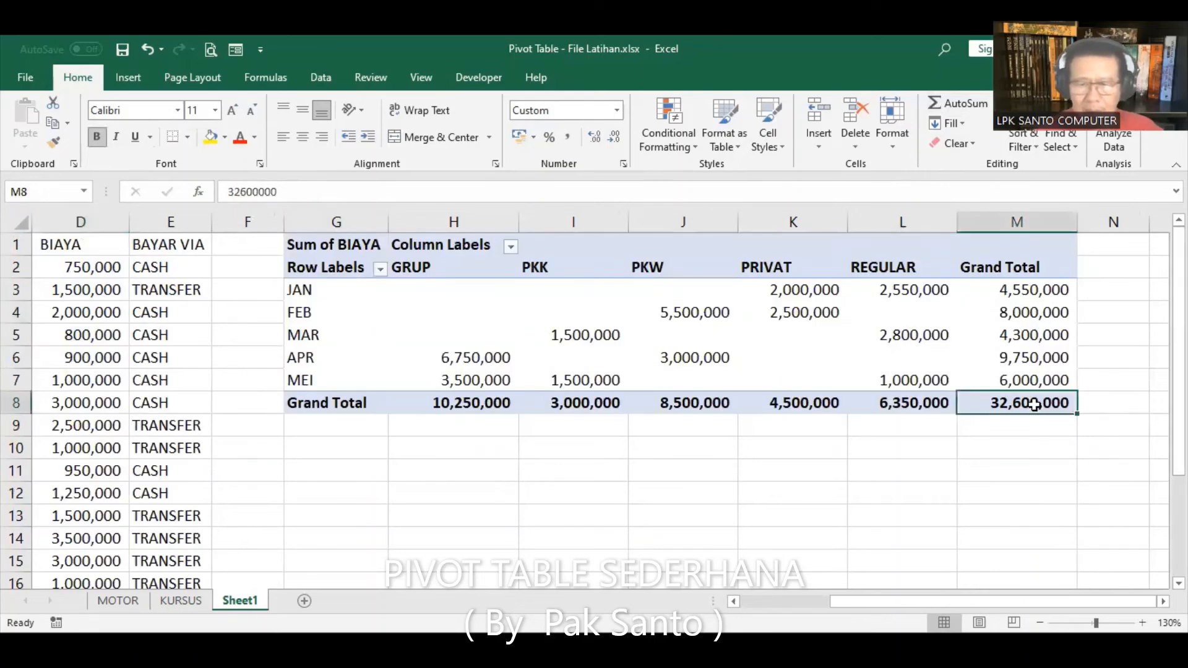
click(239, 137)
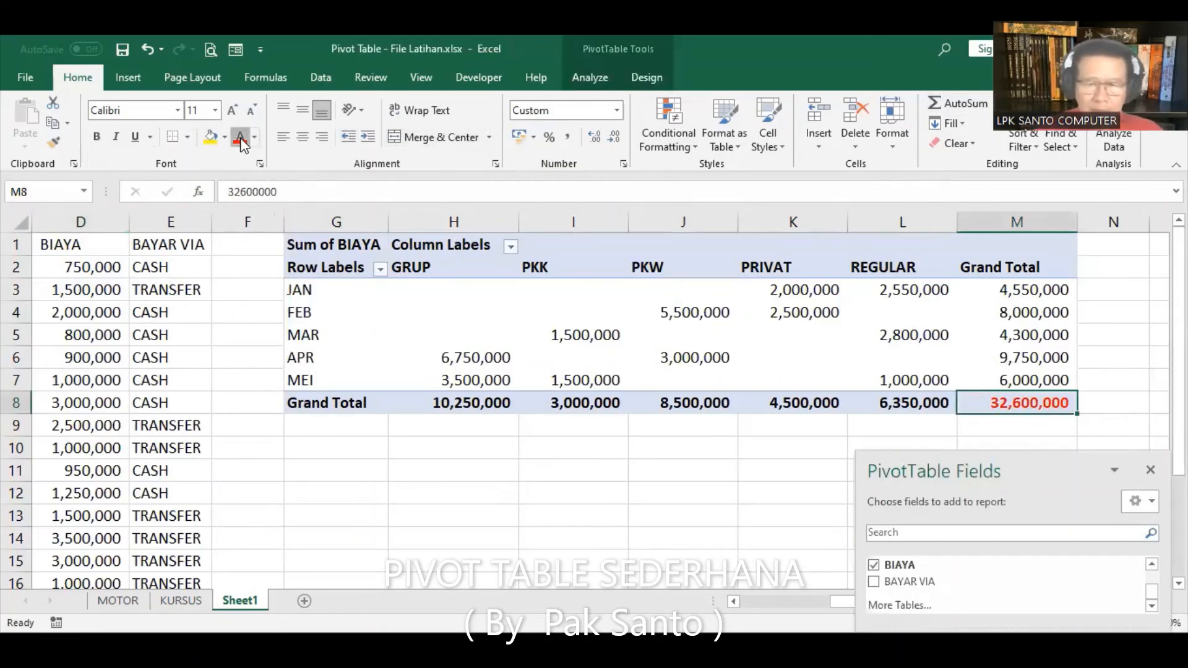
click(97, 137)
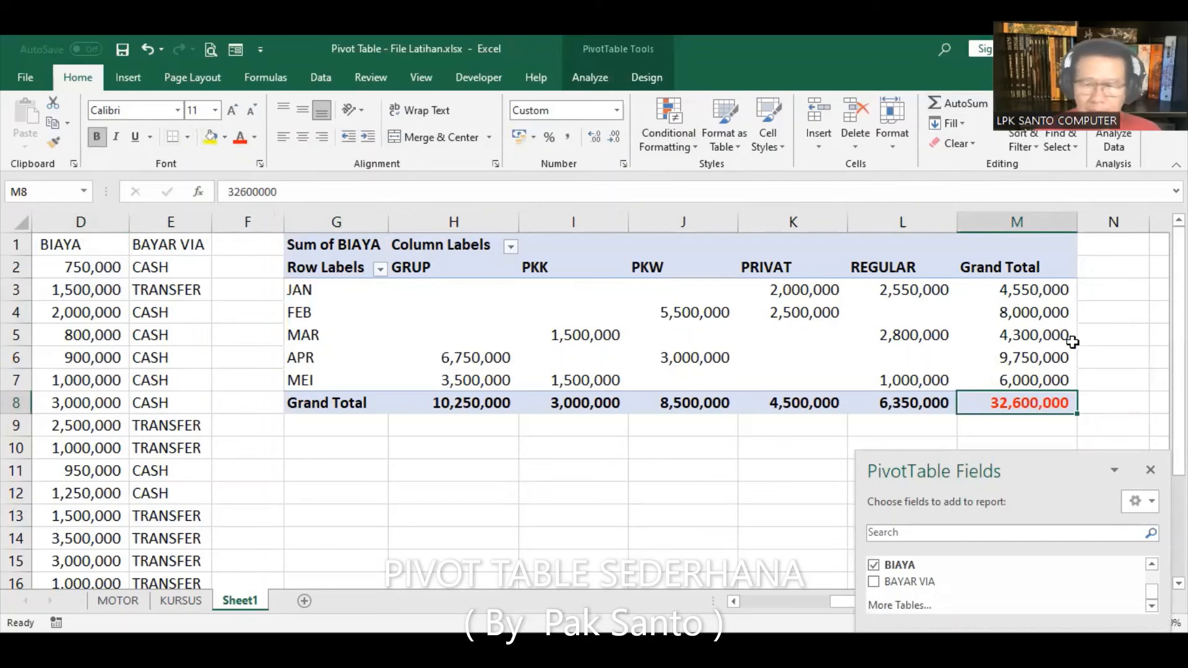